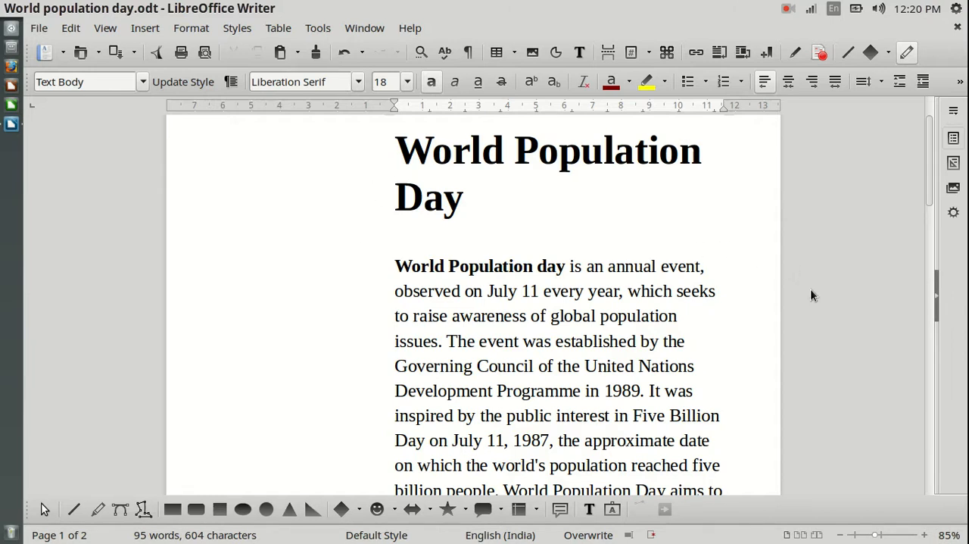
Examine the World population day document, including its title, the paragraph and the world map image below it
scroll(809, 285, up, 2)
scroll(823, 310, down, 5)
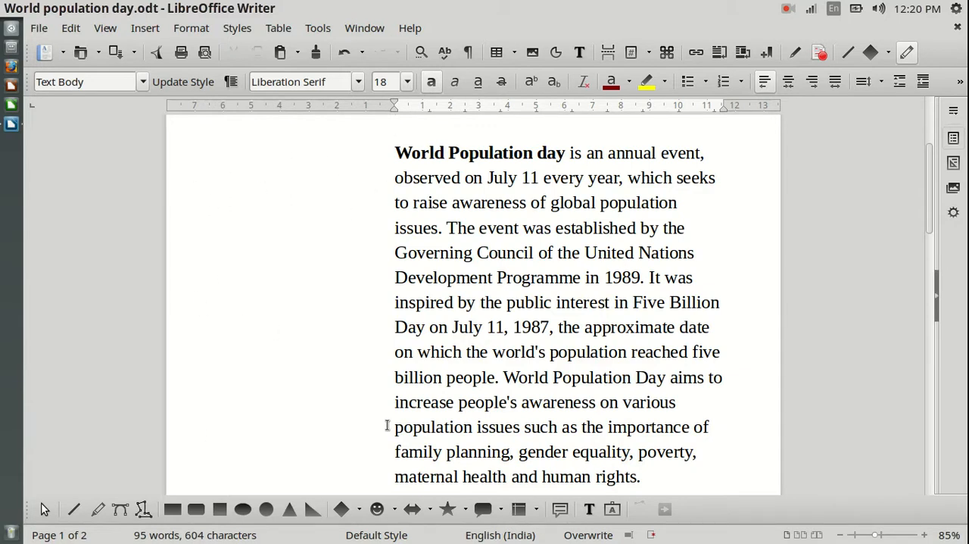
scroll(840, 266, up, 5)
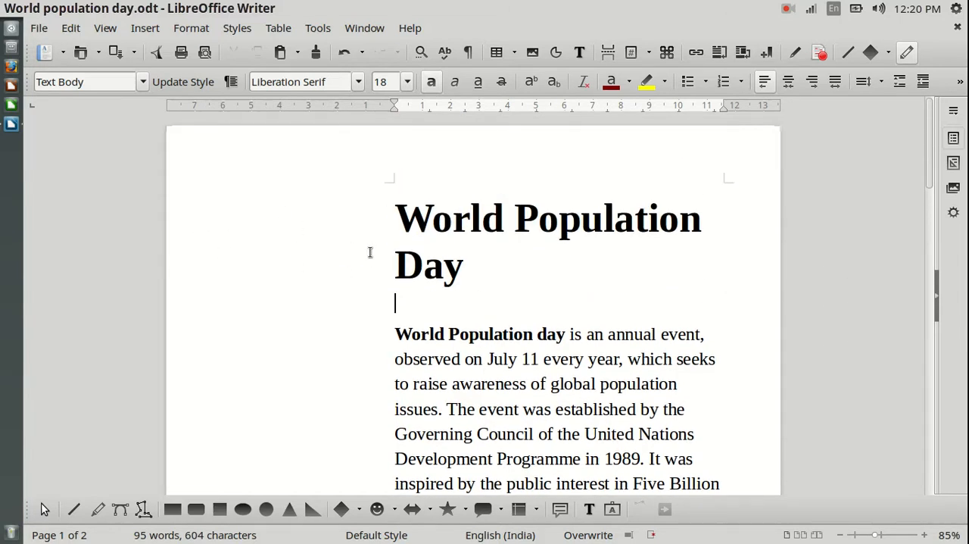
scroll(828, 280, down, 4)
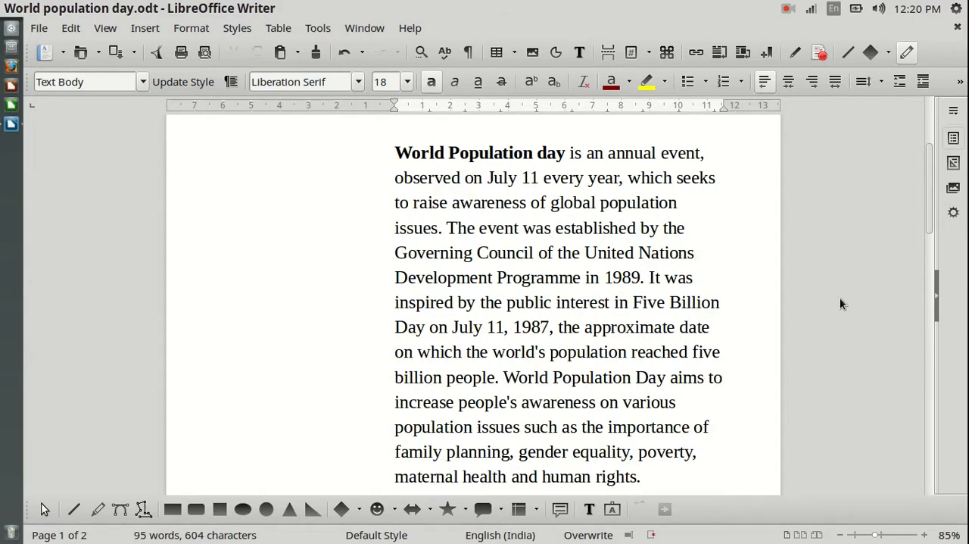
scroll(840, 304, down, 3)
scroll(840, 299, down, 4)
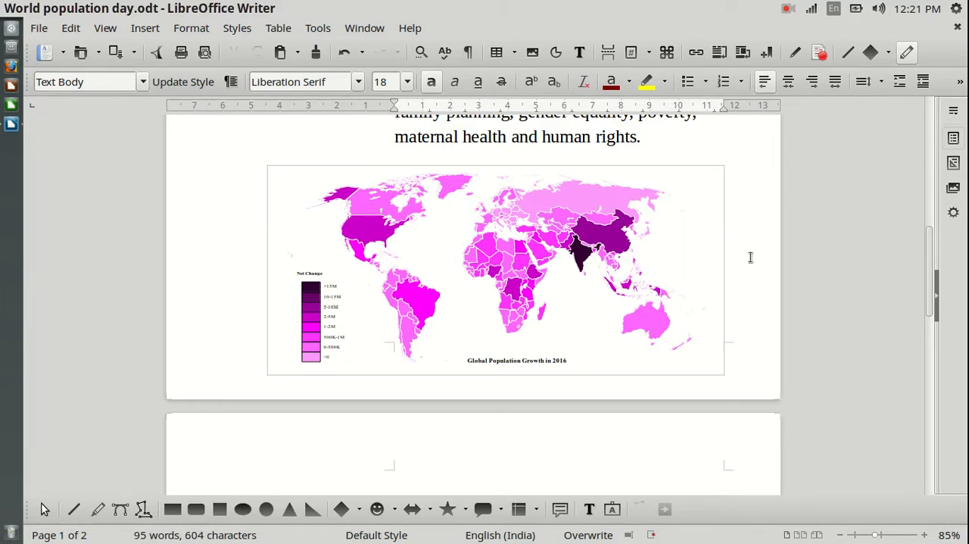
scroll(647, 305, up, 2)
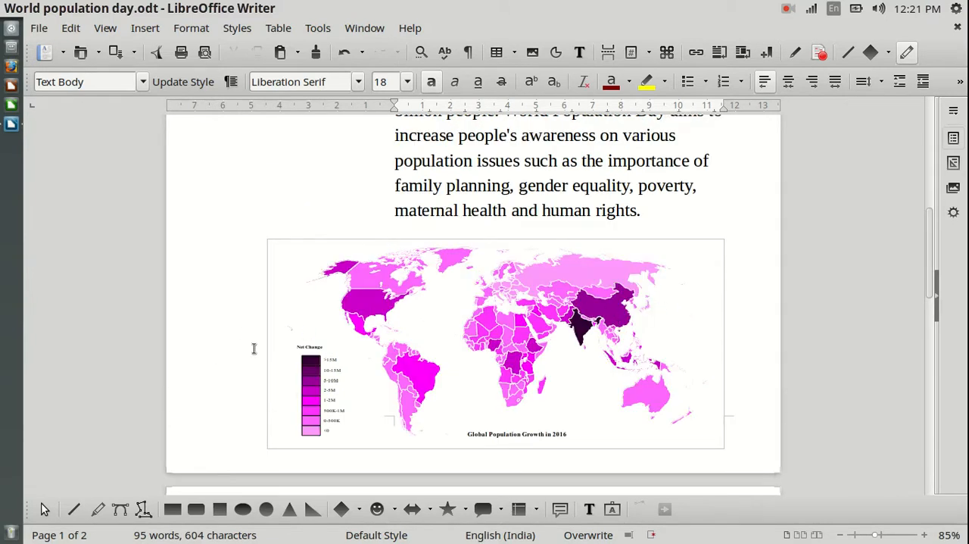
scroll(615, 316, down, 2)
scroll(615, 316, down, 1)
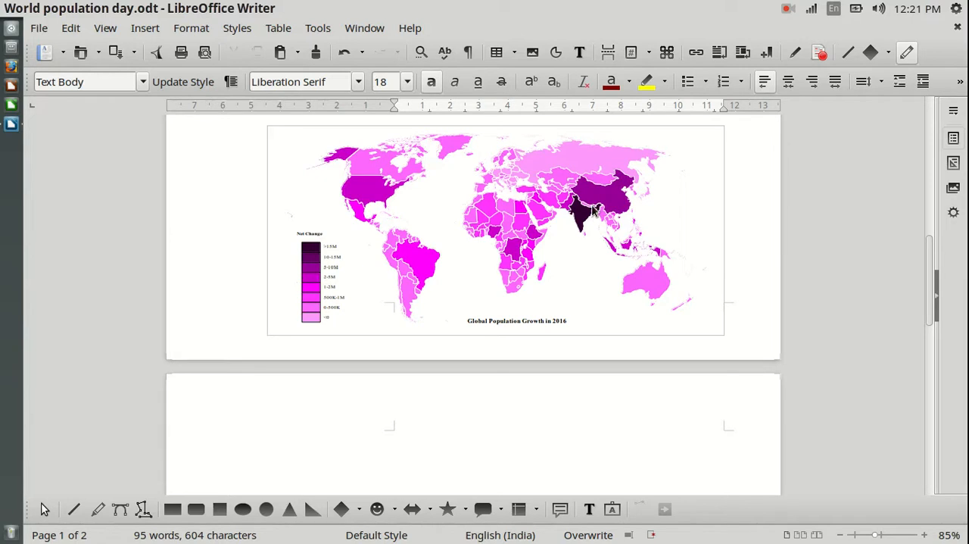
scroll(857, 204, up, 5)
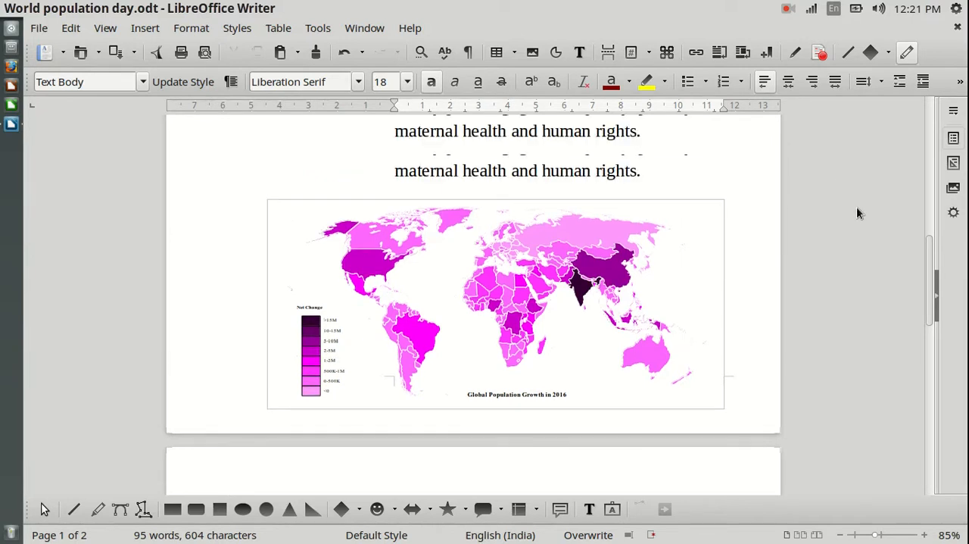
scroll(856, 208, up, 4)
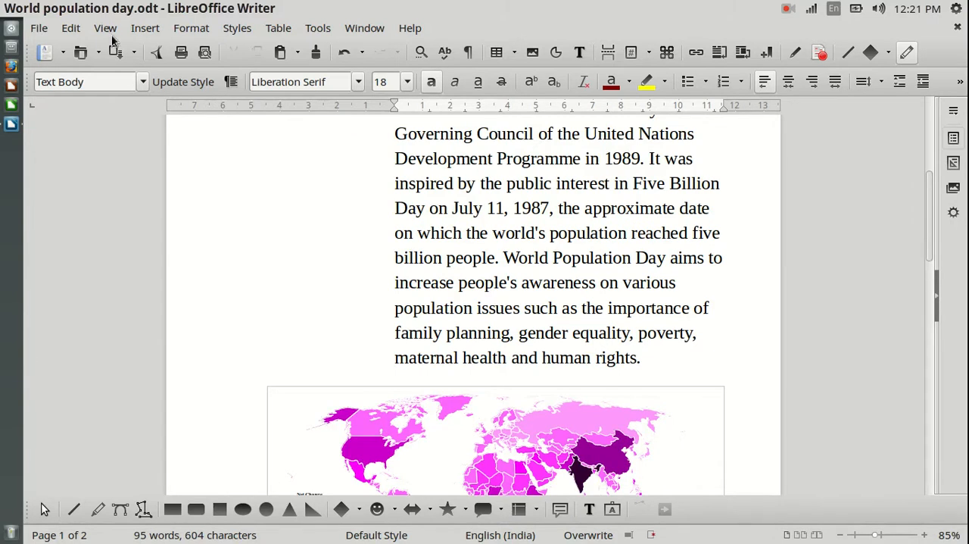
Create a new blank text document
click(63, 52)
click(79, 75)
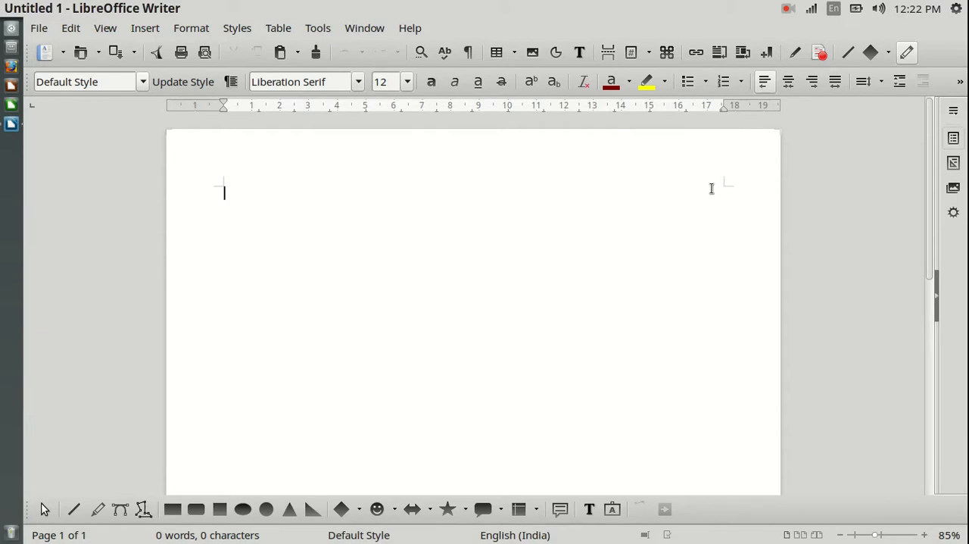
scroll(674, 297, down, 10)
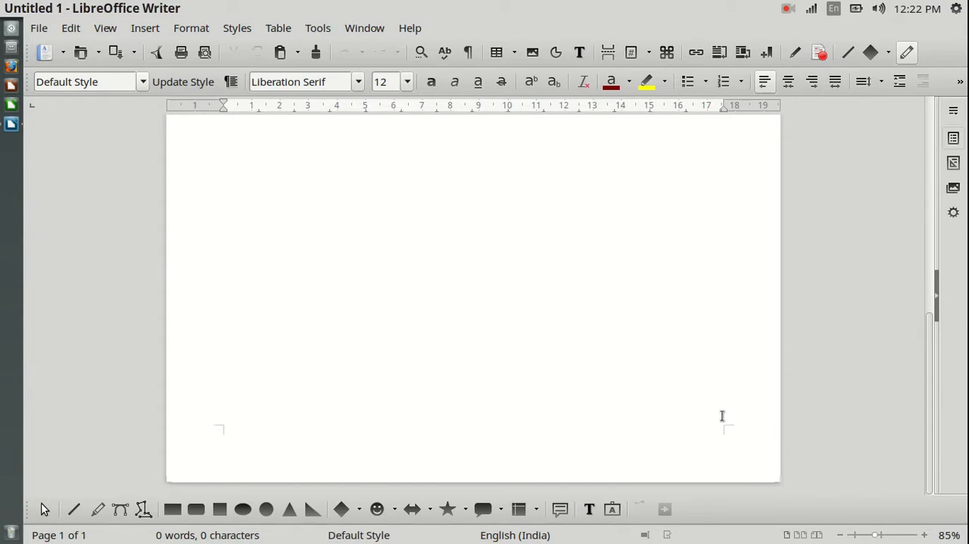
scroll(845, 358, up, 1)
scroll(295, 162, up, 9)
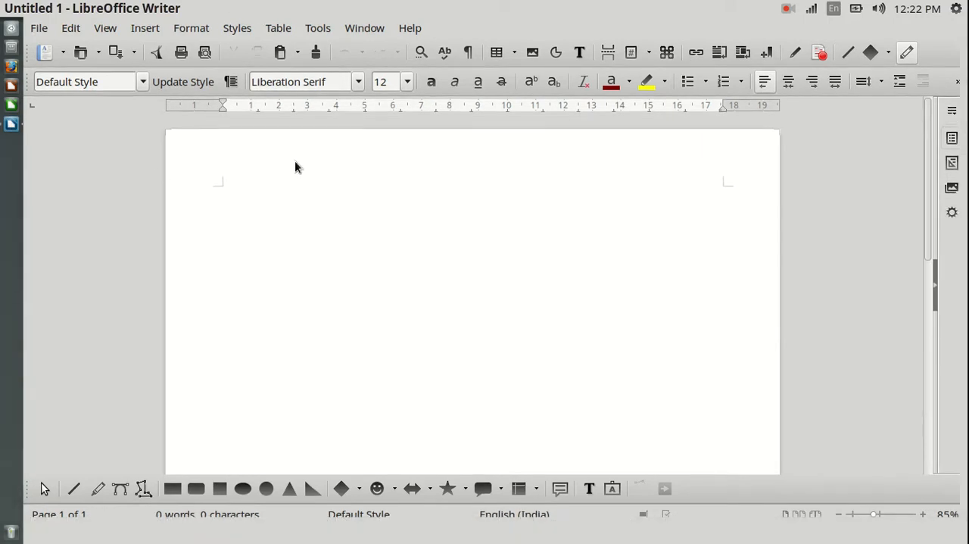
Return to World population day.odt and copy its title and paragraph together with the world map image
click(11, 124)
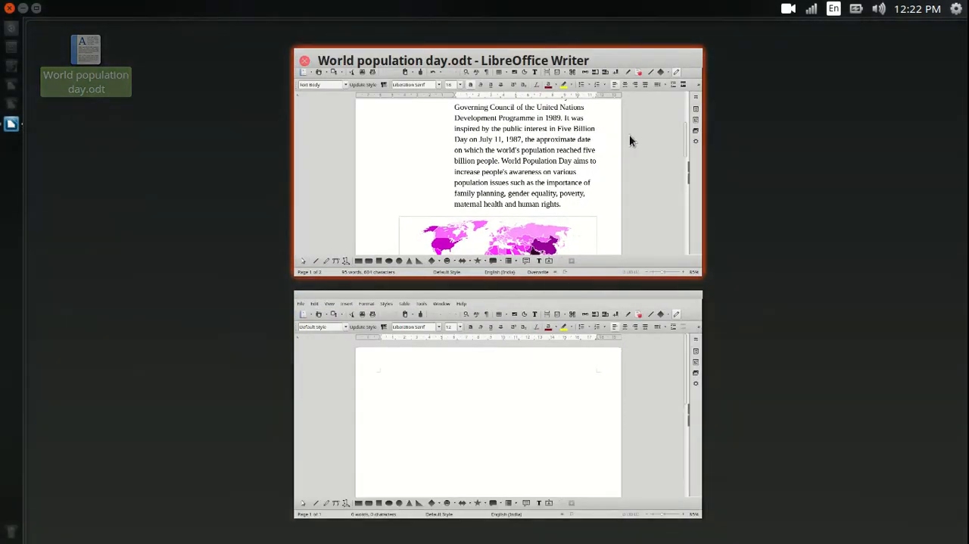
click(629, 136)
scroll(733, 198, up, 1)
scroll(733, 198, up, 4)
drag(400, 207, 649, 396)
right_click(561, 174)
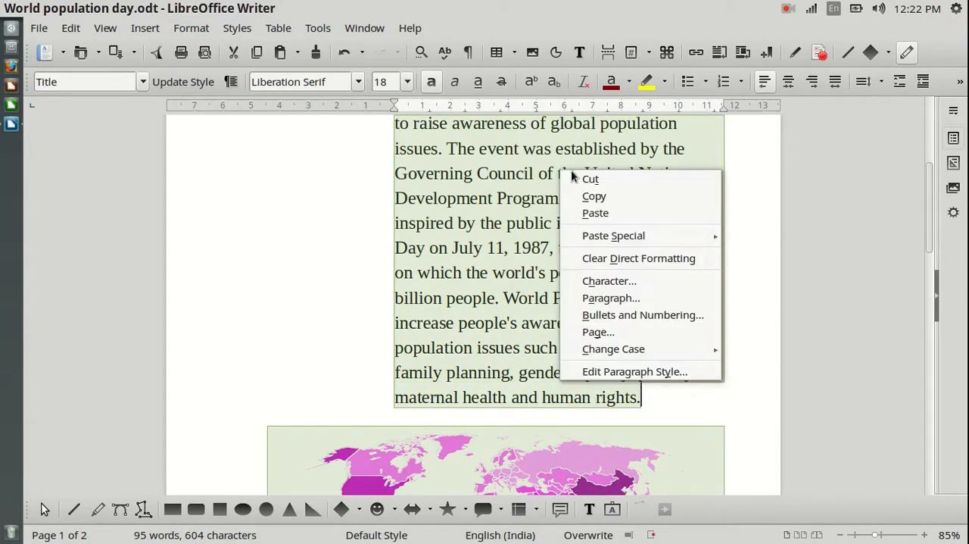
click(605, 197)
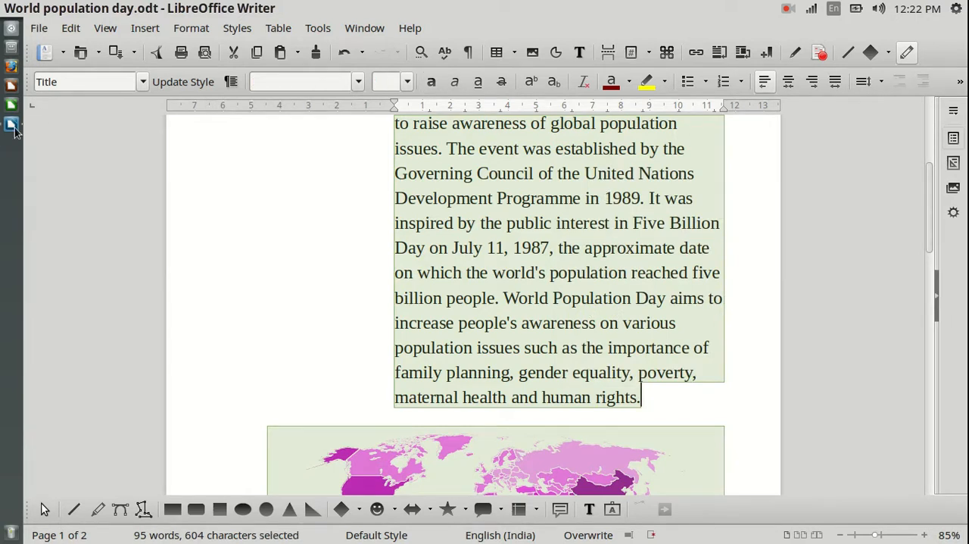
Paste the copied World Population Day content at the start of the blank untitled document
click(11, 124)
click(416, 145)
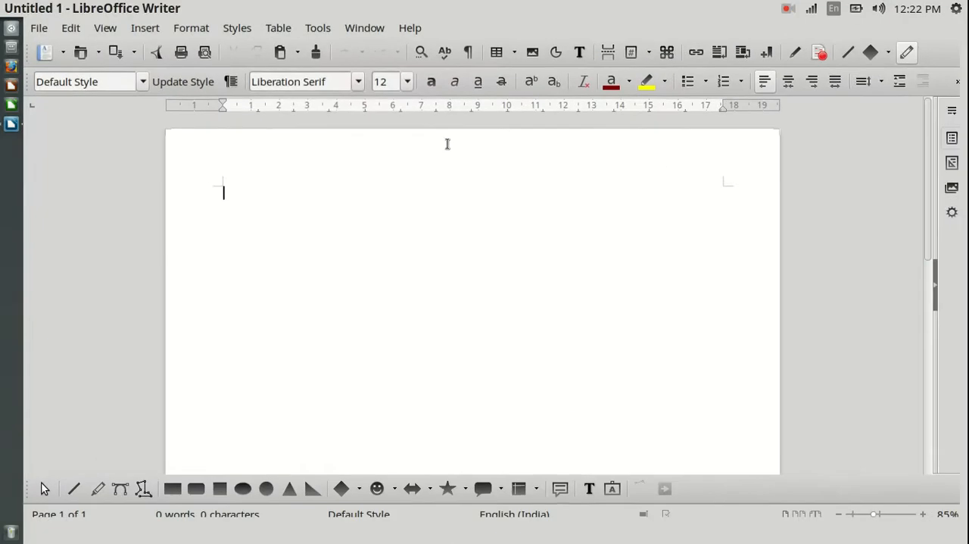
right_click(247, 194)
click(300, 238)
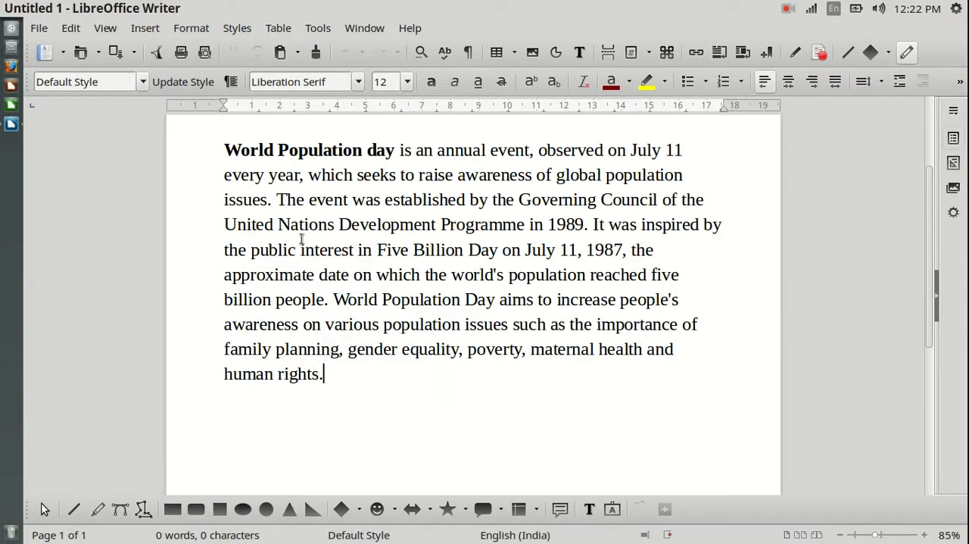
scroll(783, 280, up, 3)
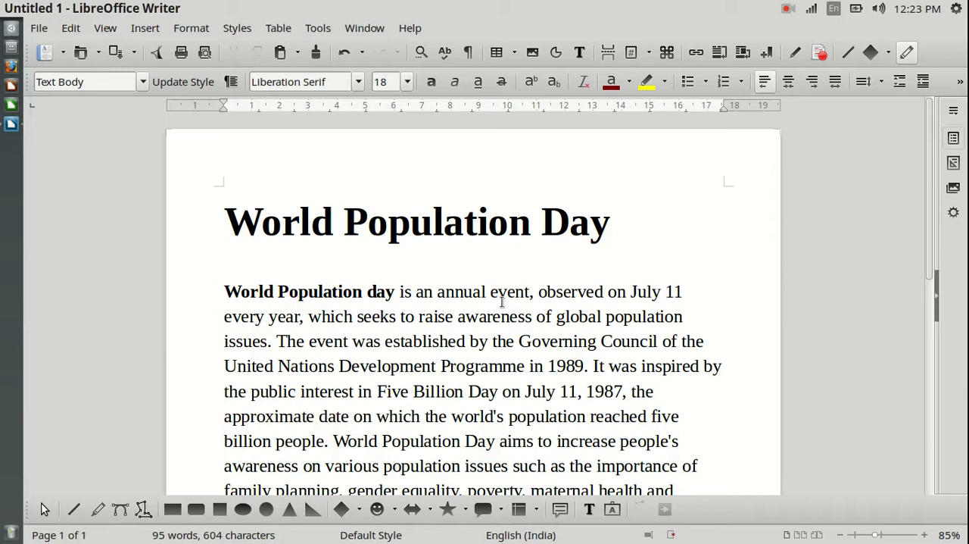
Delete the world map image below the pasted paragraph in the untitled document
scroll(869, 302, down, 3)
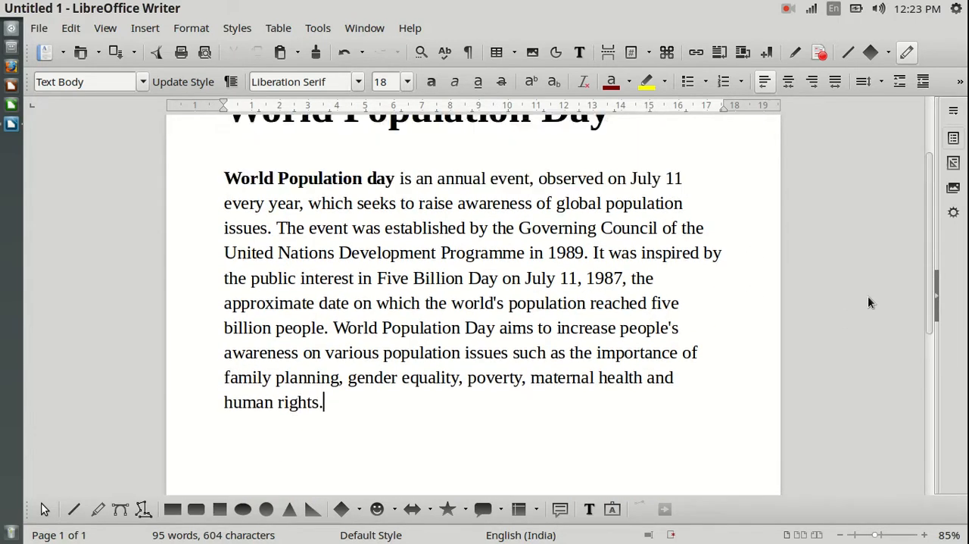
scroll(868, 302, down, 1)
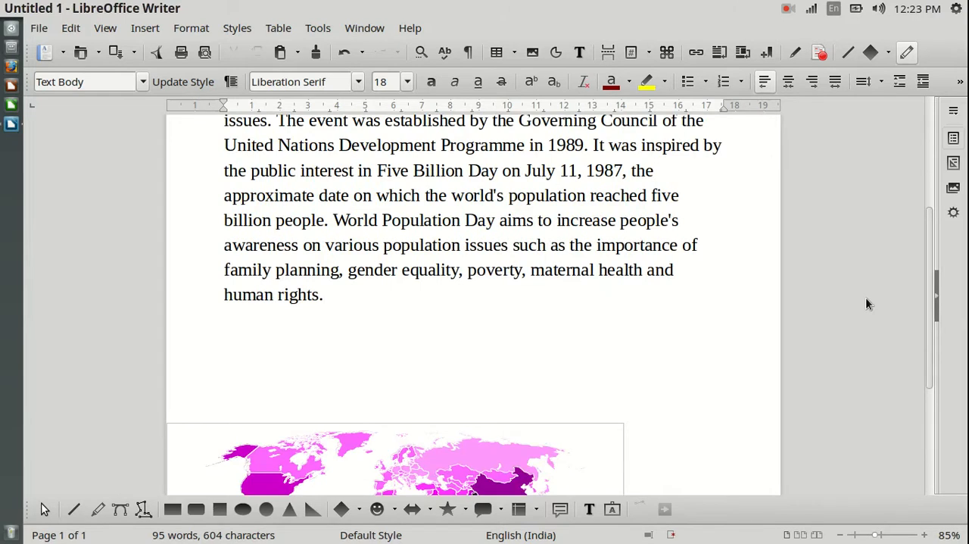
scroll(868, 304, down, 4)
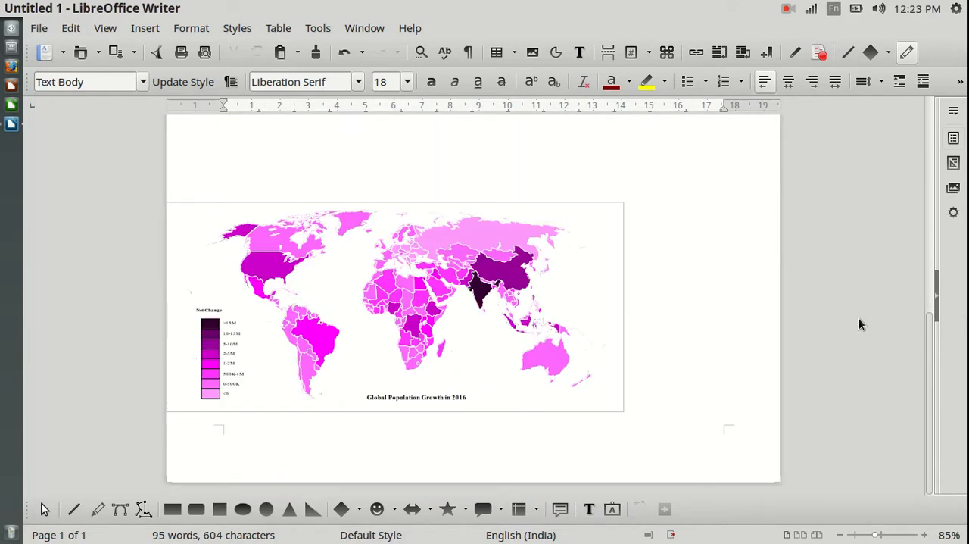
click(440, 319)
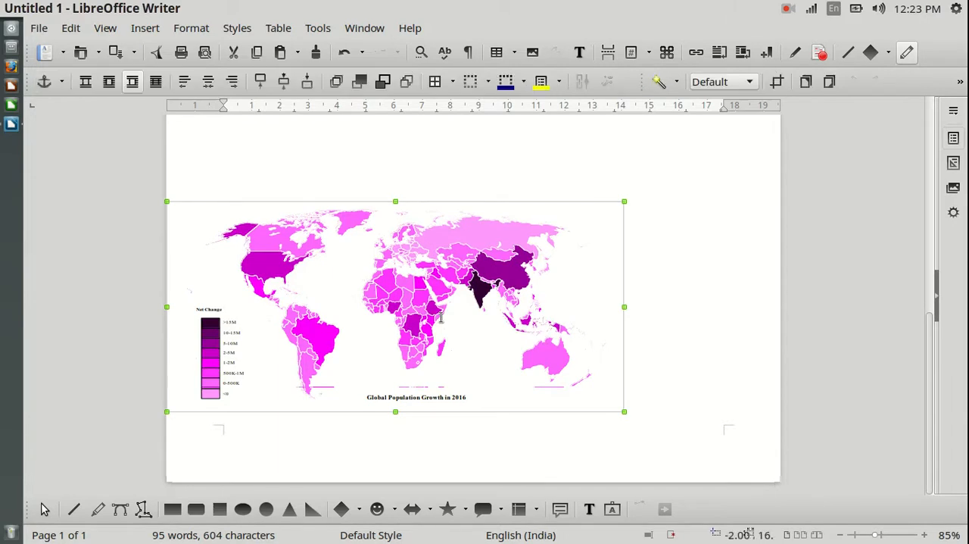
key(Delete)
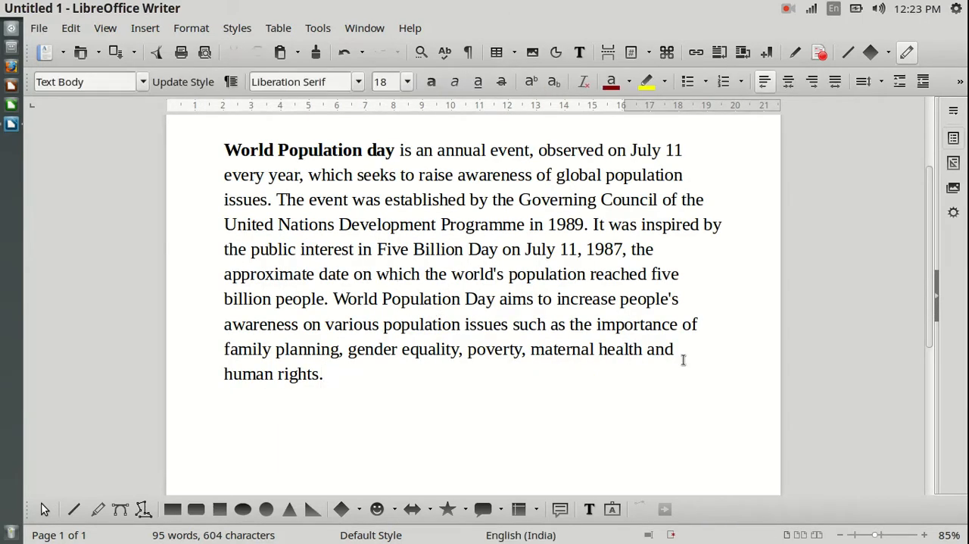
scroll(690, 360, down, 2)
scroll(691, 359, down, 4)
scroll(690, 360, up, 8)
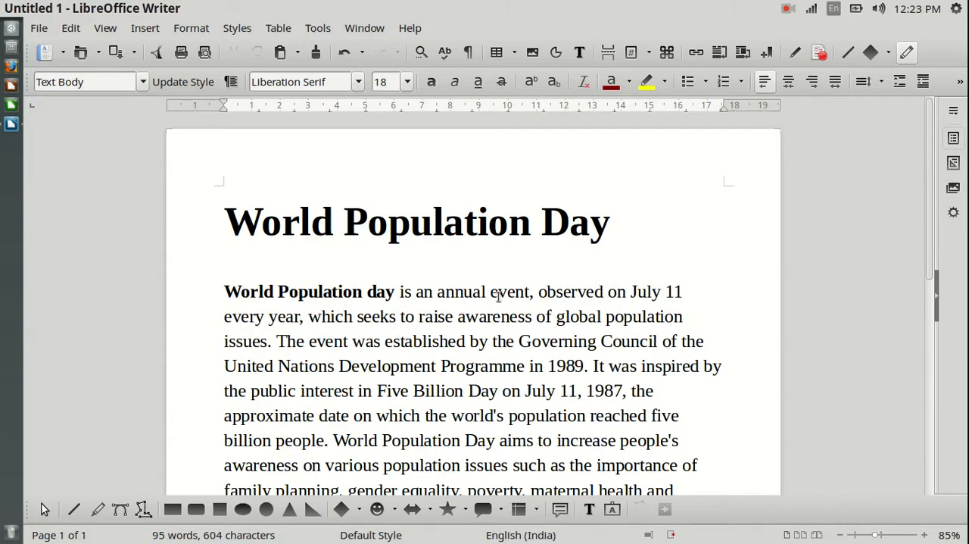
Open the page settings of the untitled document and set the paper format to A4
click(200, 31)
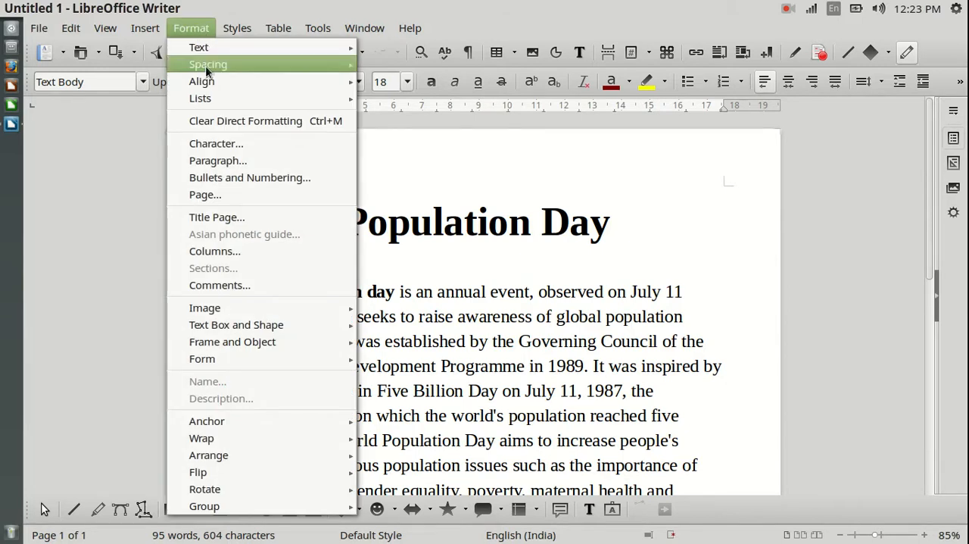
click(215, 199)
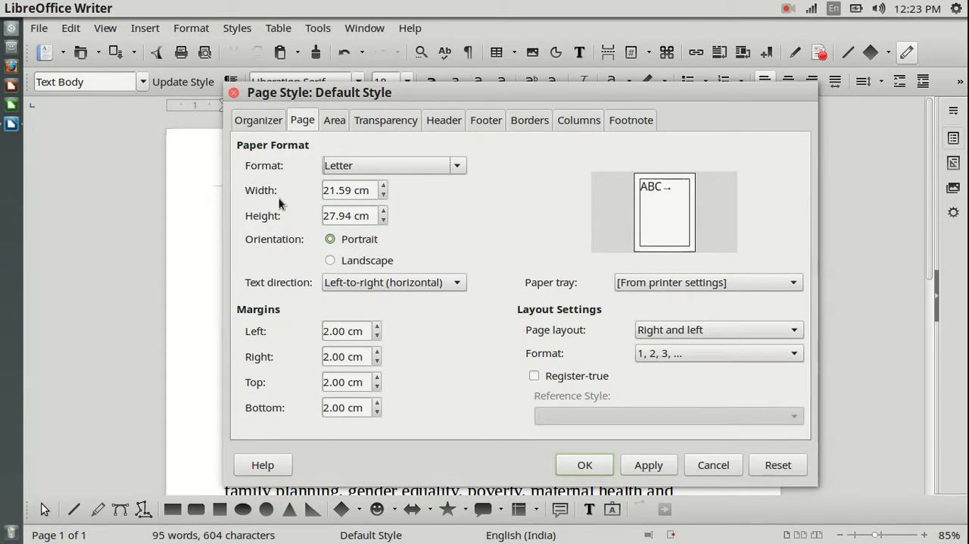
drag(419, 91, 423, 59)
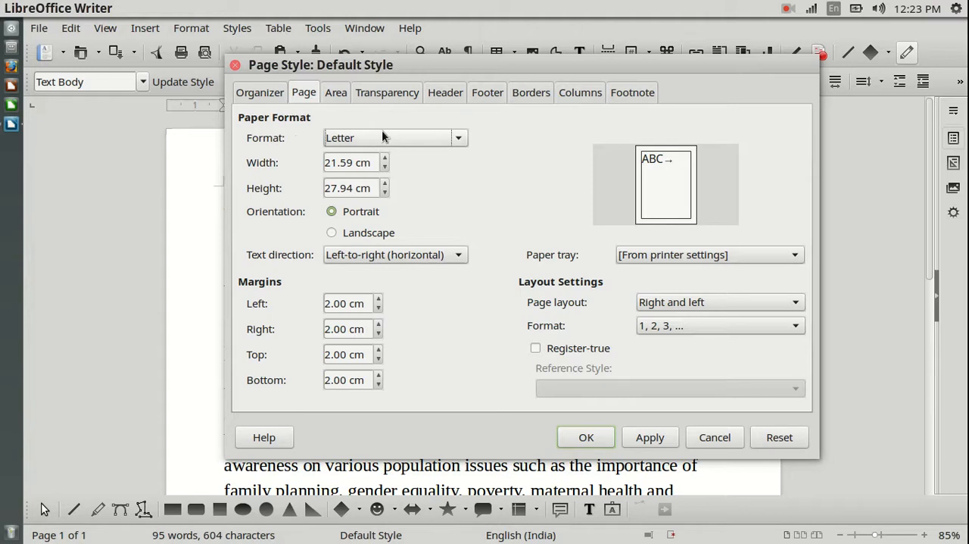
click(458, 141)
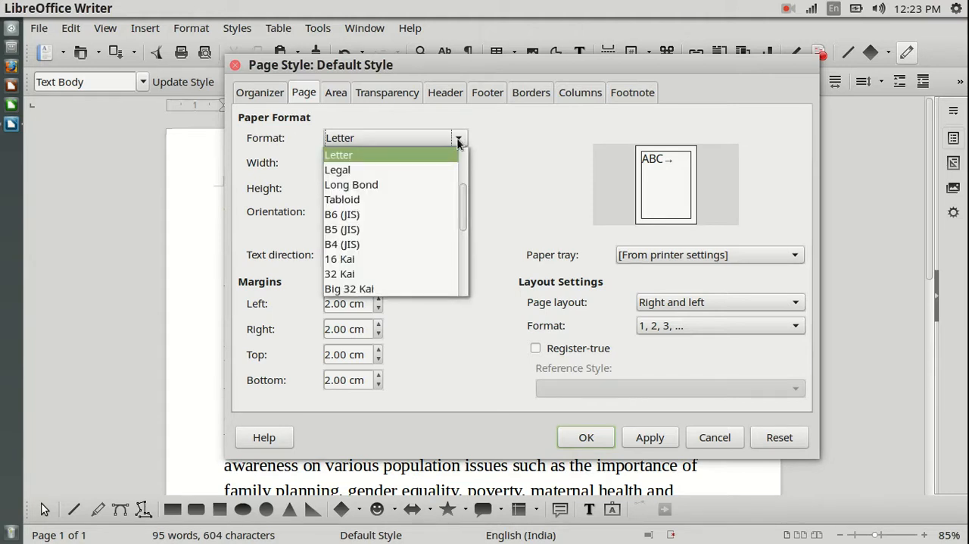
click(458, 141)
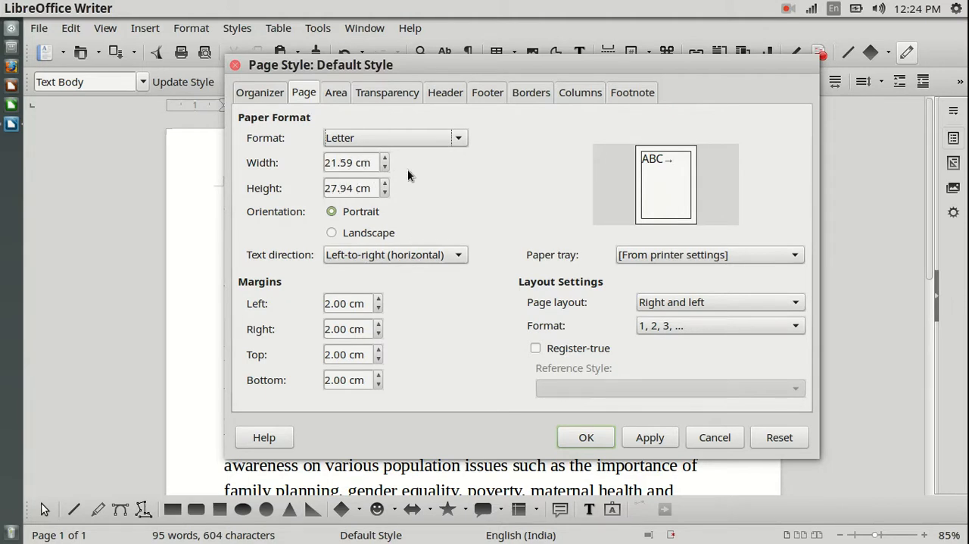
click(468, 139)
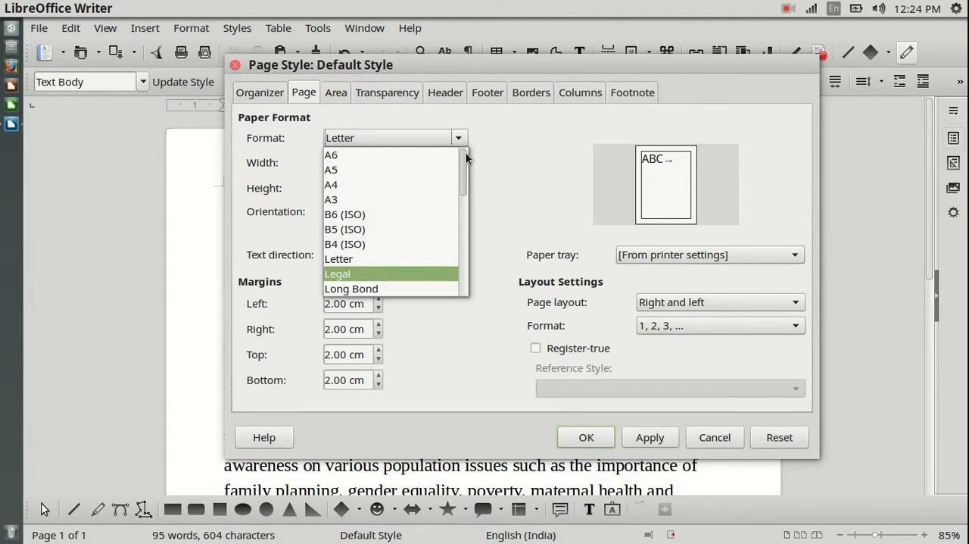
click(352, 185)
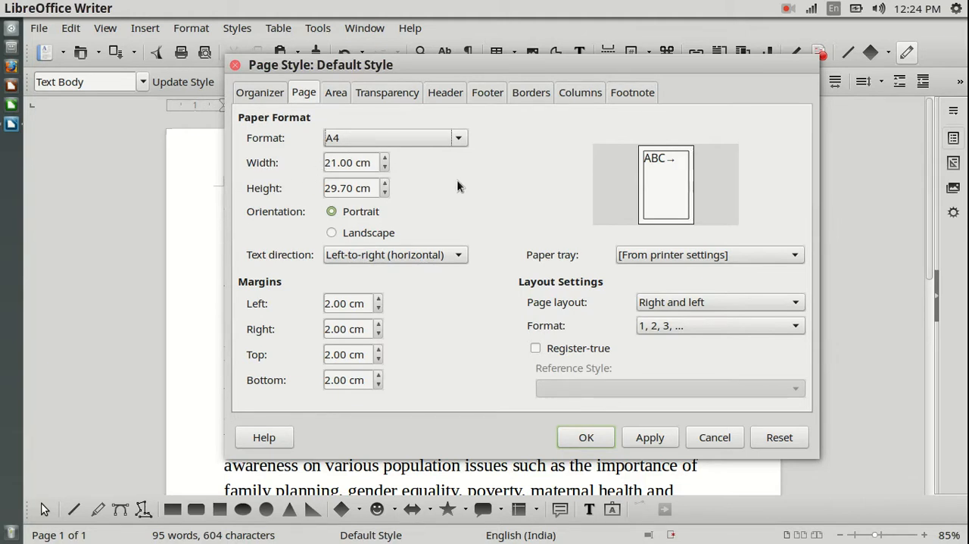
key(Down)
key(Down)
key(Down)
key(Up)
key(Up)
key(Up)
key(Up)
key(Up)
key(Down)
key(Down)
Set the page's left margin to 8.00 cm and apply the change to the document
drag(326, 303, 331, 303)
click(378, 299)
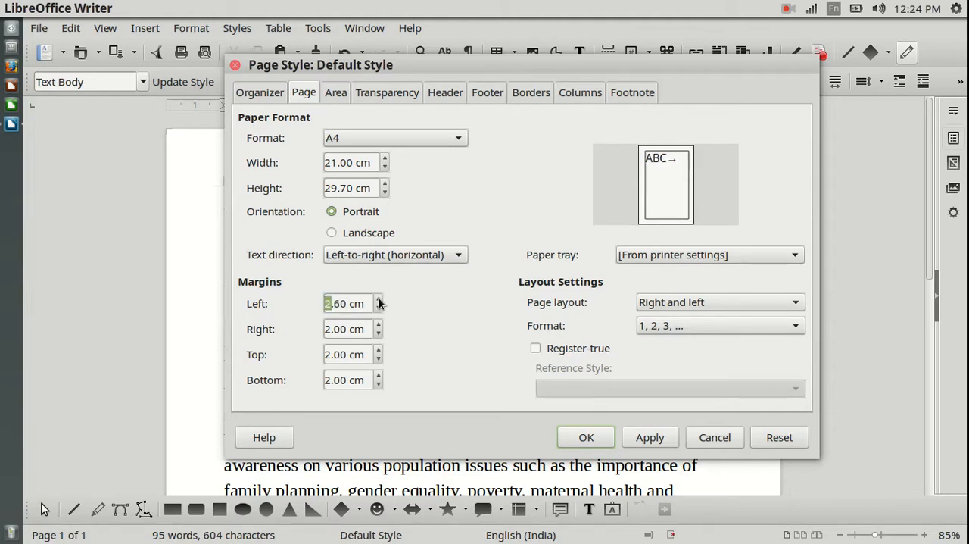
click(378, 299)
click(378, 300)
click(378, 299)
click(378, 299)
click(379, 299)
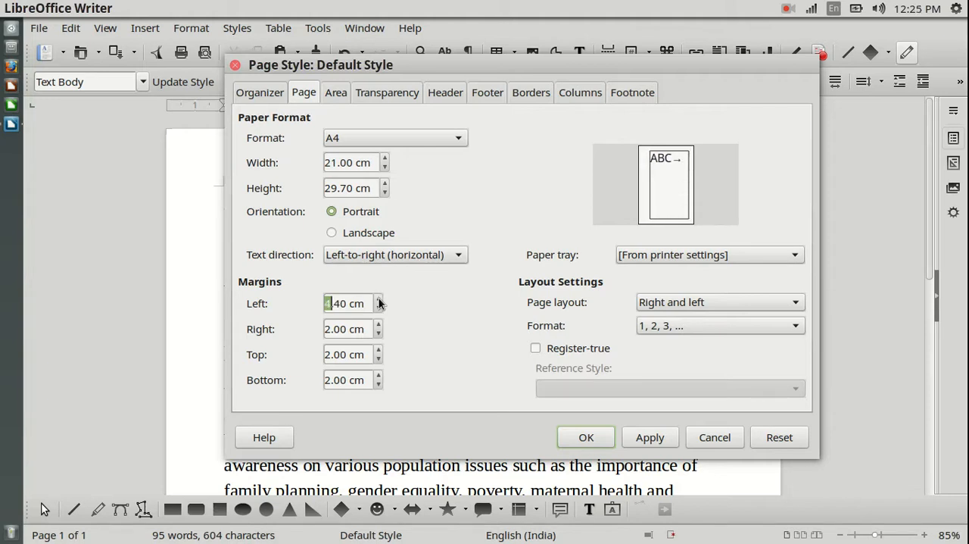
click(378, 300)
click(379, 300)
click(378, 300)
click(378, 300)
click(378, 300)
click(379, 300)
click(377, 298)
click(377, 296)
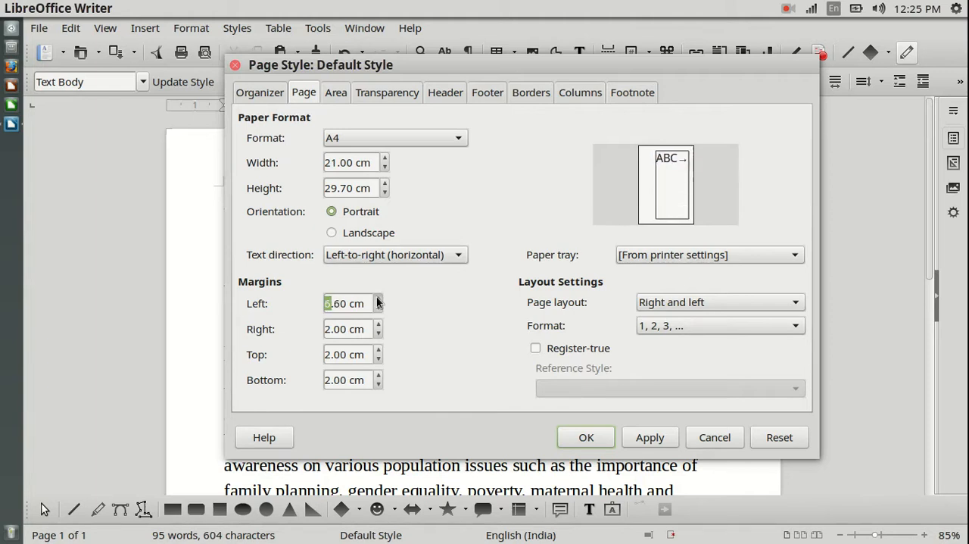
click(376, 297)
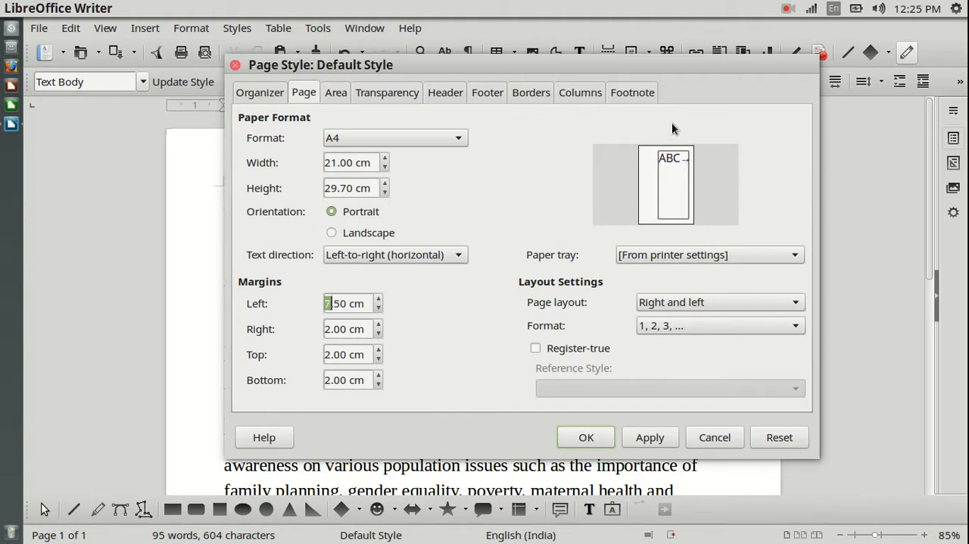
click(378, 299)
click(378, 299)
click(378, 299)
click(379, 299)
click(378, 299)
click(652, 439)
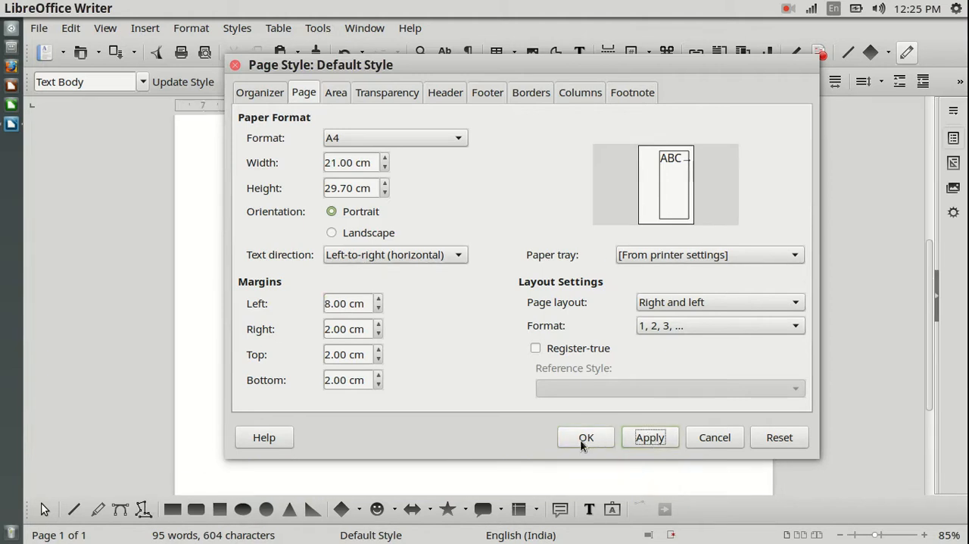
Close the page settings and examine how the title and paragraph fit the page with the wide left margin, down to the page's end
click(586, 437)
scroll(827, 272, up, 5)
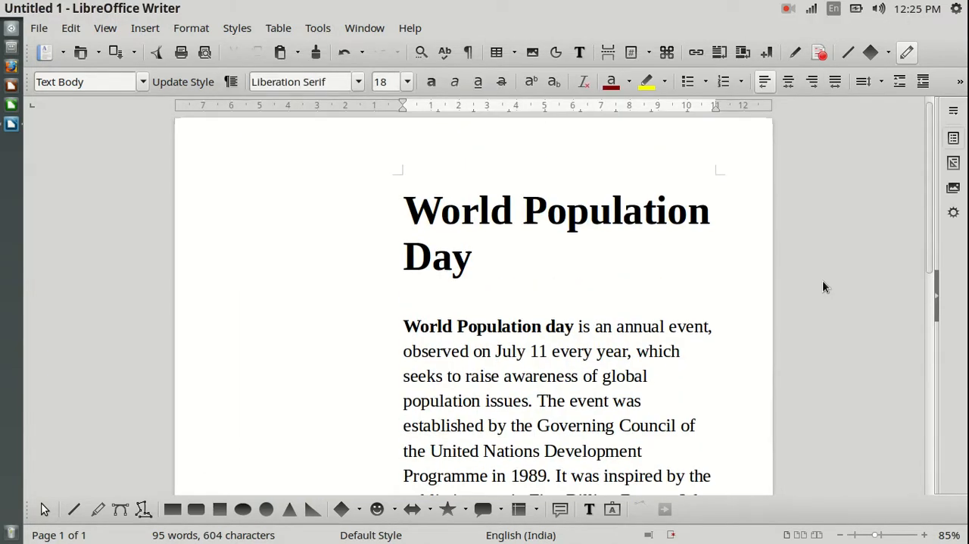
scroll(819, 293, down, 5)
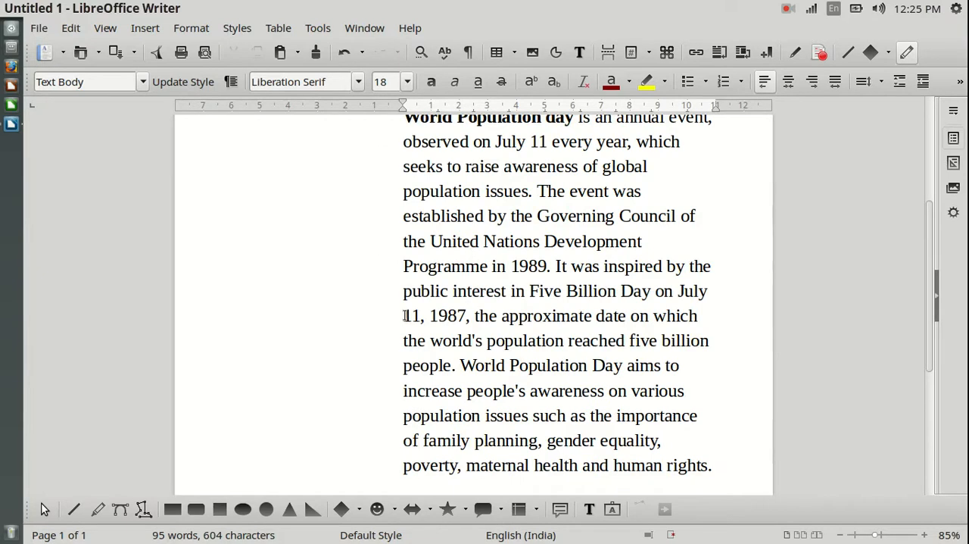
scroll(628, 325, up, 5)
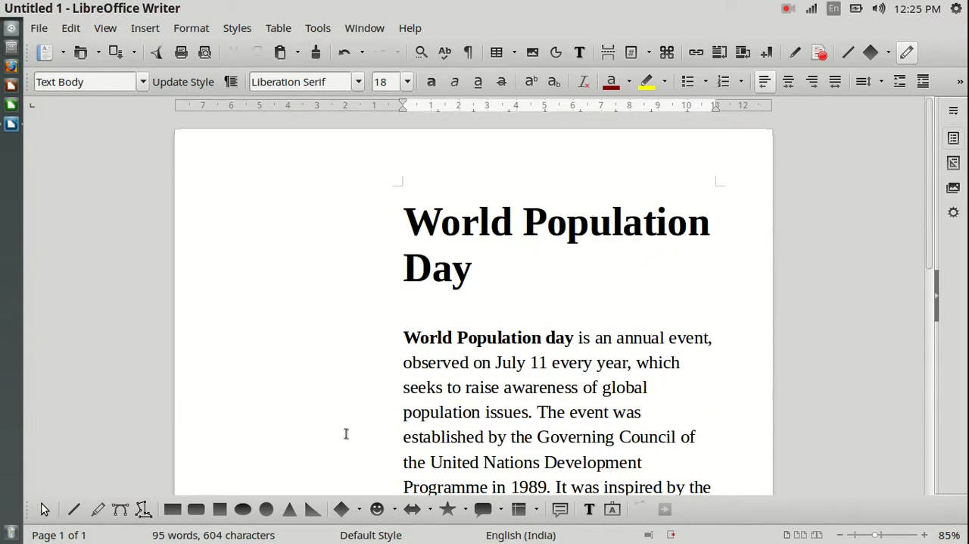
scroll(765, 296, down, 9)
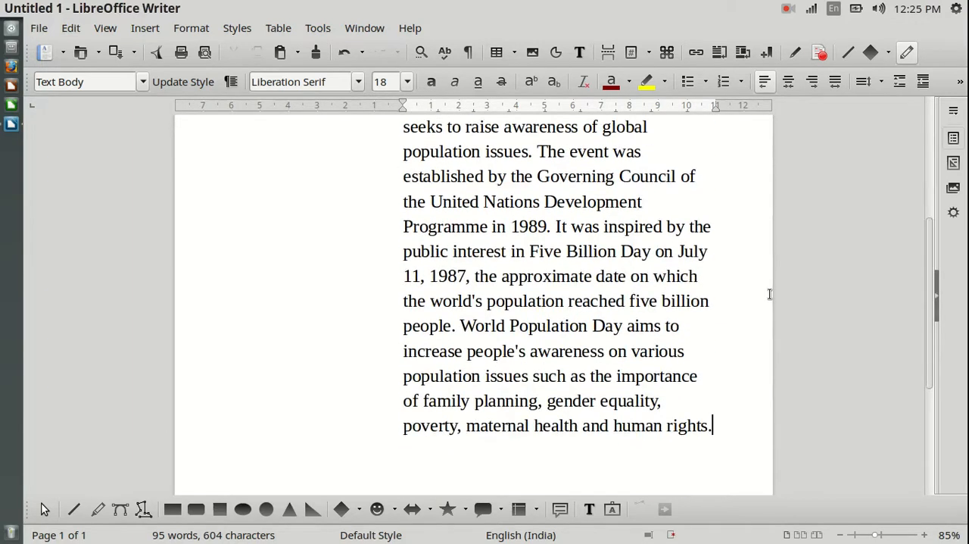
scroll(769, 293, down, 2)
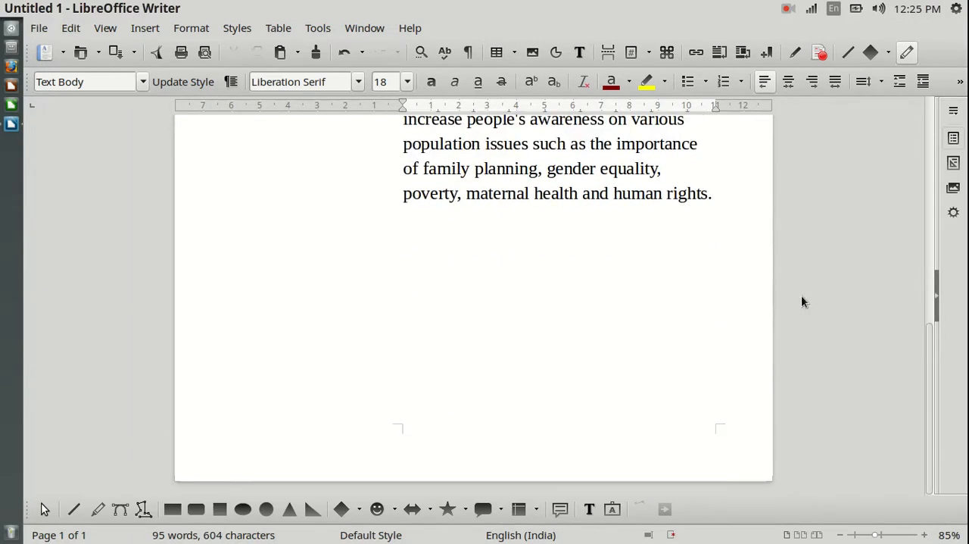
scroll(813, 295, up, 12)
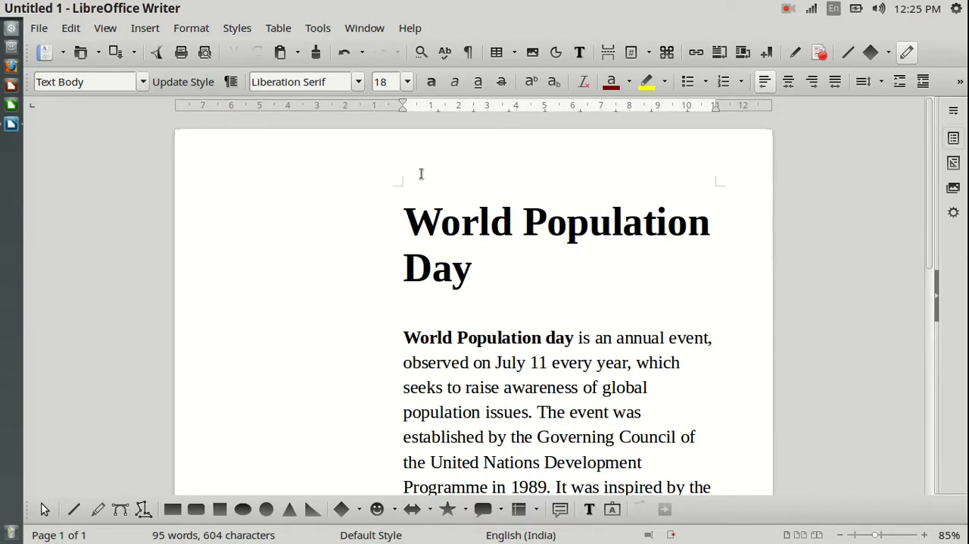
scroll(863, 246, down, 2)
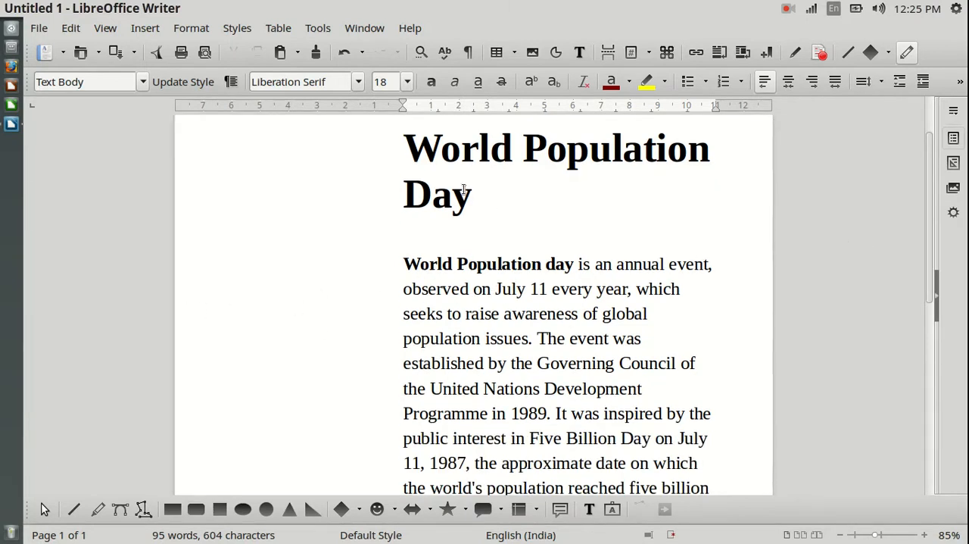
scroll(697, 247, up, 2)
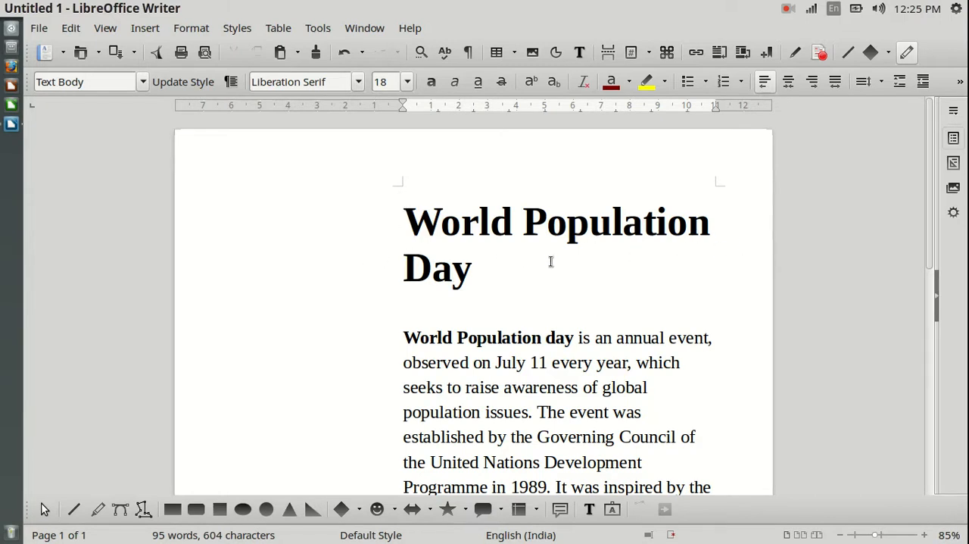
scroll(549, 258, down, 3)
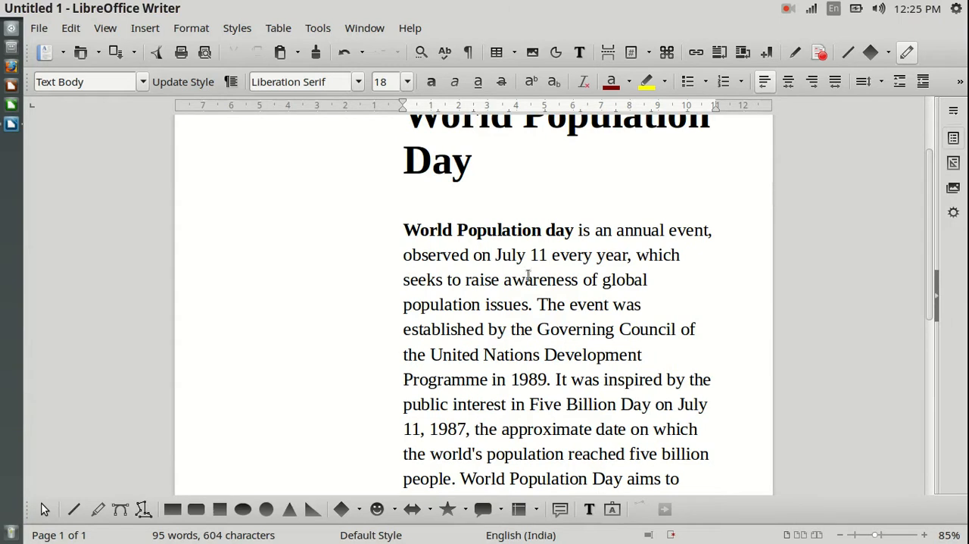
scroll(481, 288, down, 5)
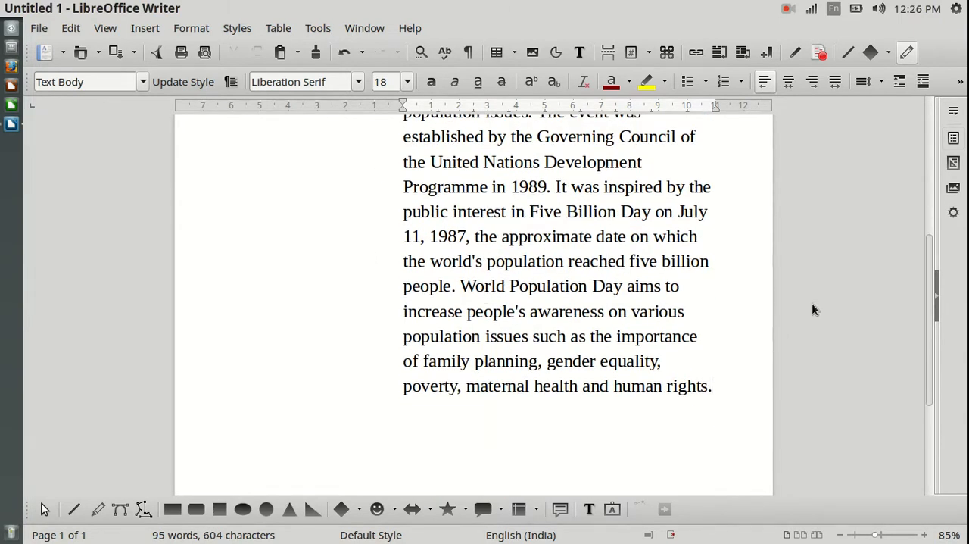
scroll(846, 321, down, 3)
scroll(846, 315, up, 10)
scroll(733, 346, down, 4)
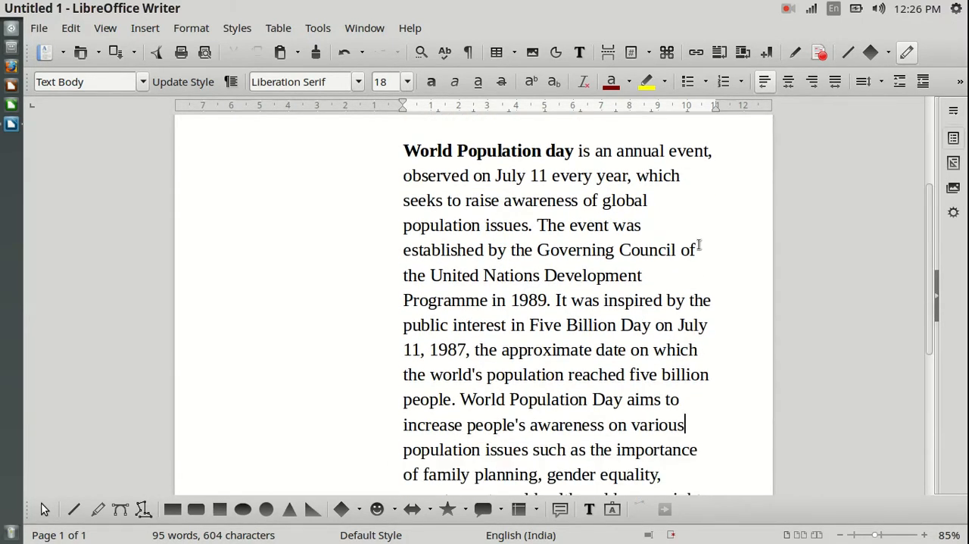
scroll(683, 224, up, 5)
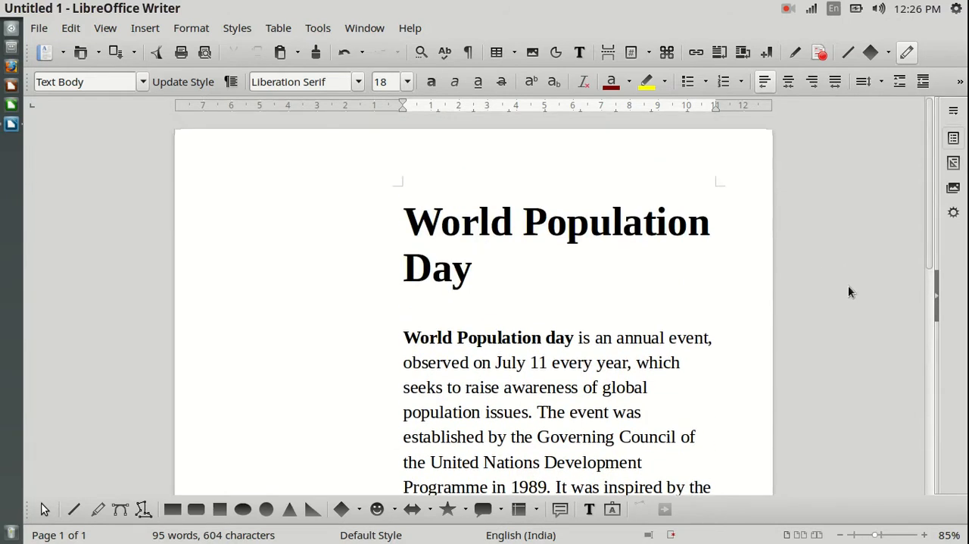
scroll(848, 292, down, 2)
scroll(354, 242, up, 1)
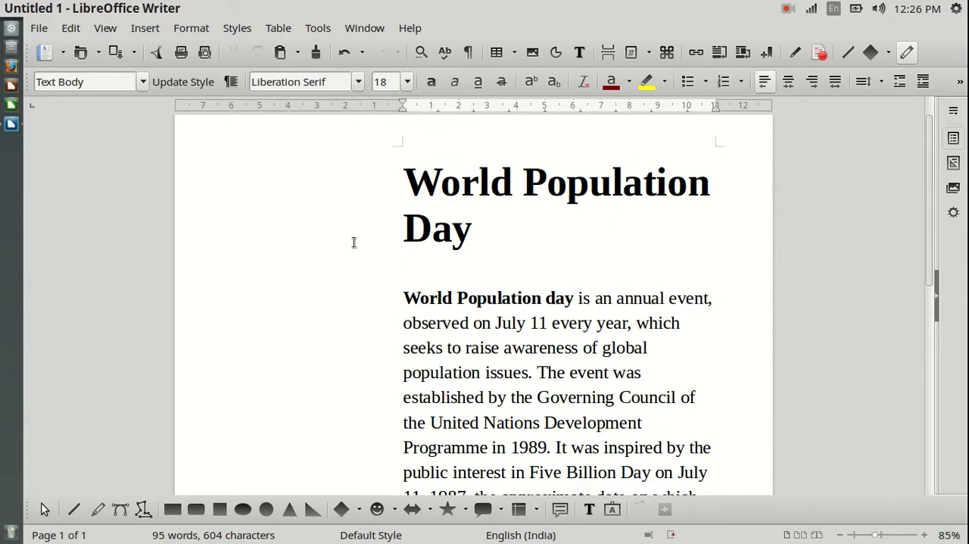
scroll(354, 242, up, 1)
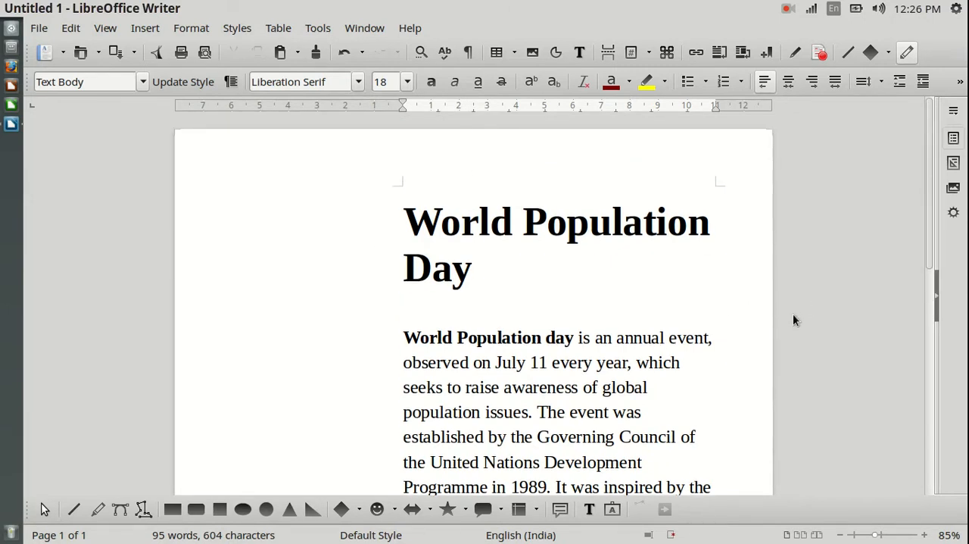
scroll(794, 316, down, 10)
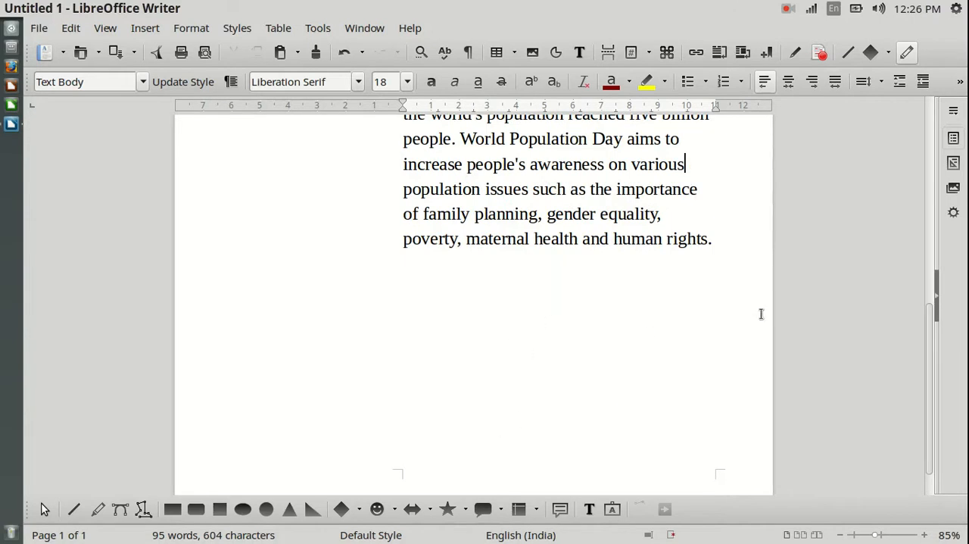
key(ctrl+End)
scroll(835, 286, down, 1)
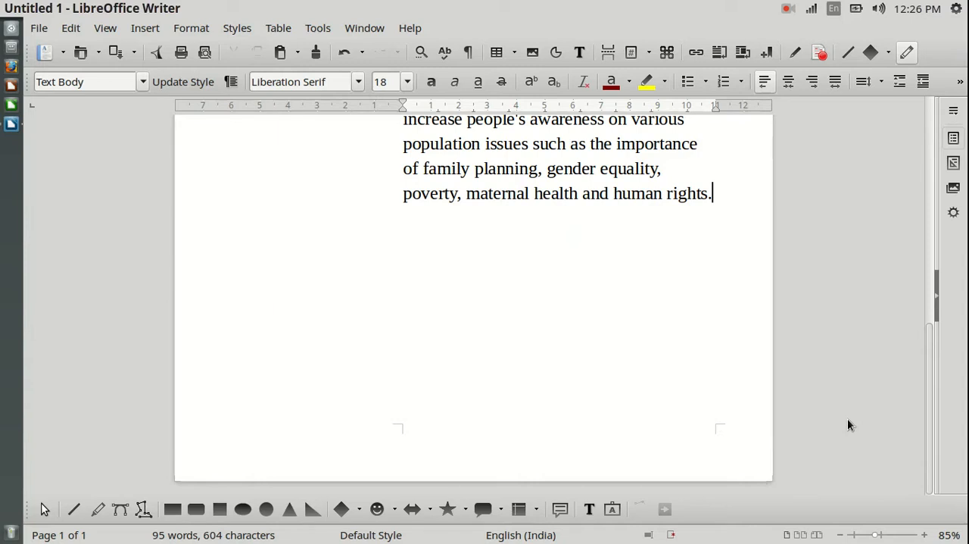
Switch to World population day.odt, examine the world map below its paragraph and clear the text selection
click(11, 127)
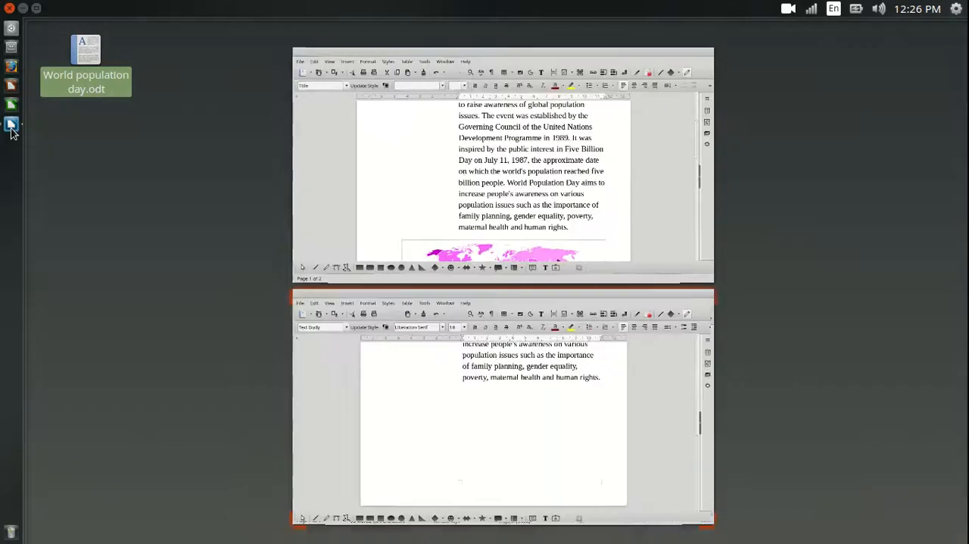
click(476, 195)
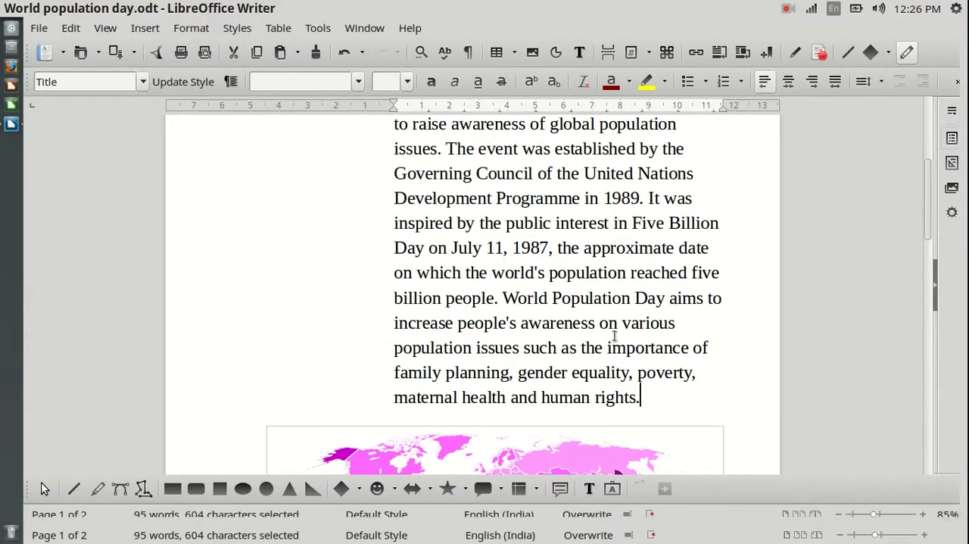
scroll(615, 332, down, 4)
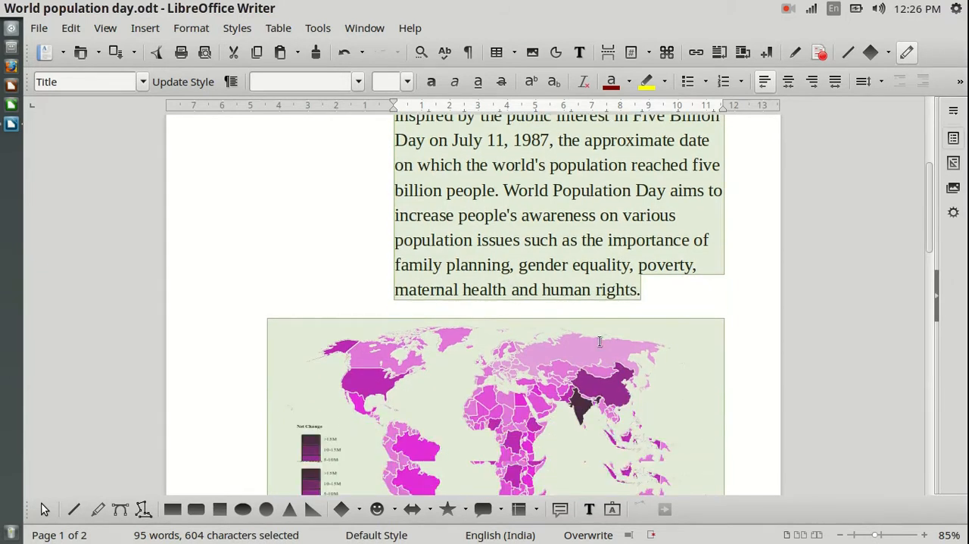
scroll(477, 354, down, 1)
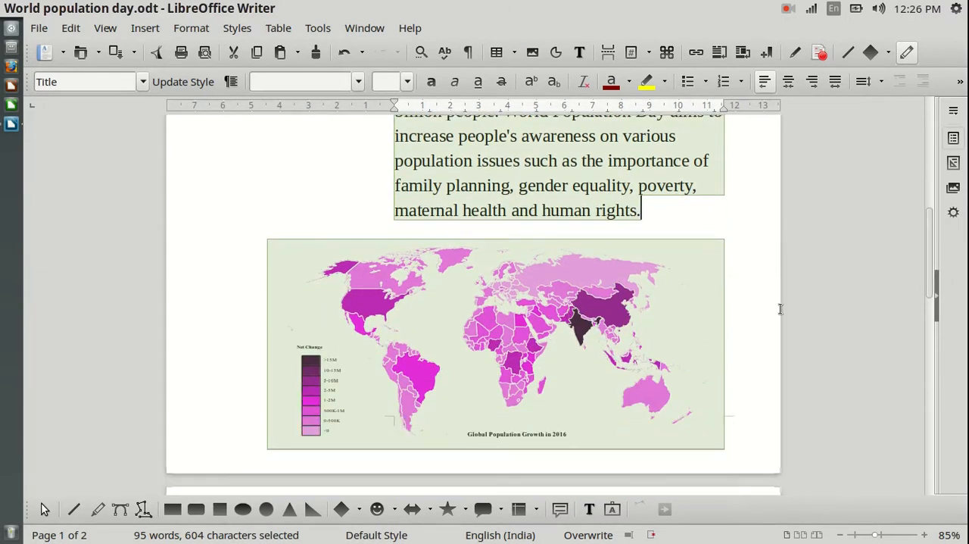
click(814, 302)
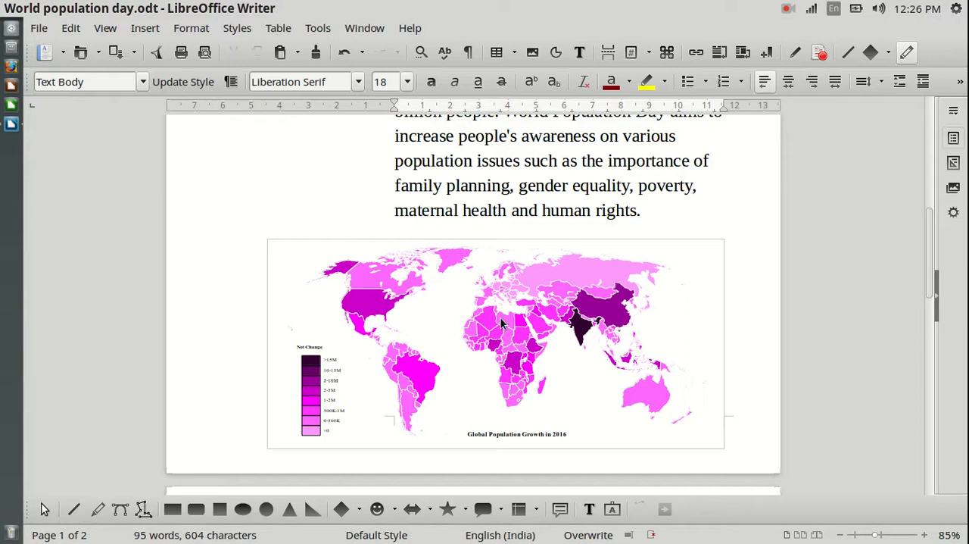
Switch back to the untitled document and zoom out to 36% to view the whole page
click(10, 125)
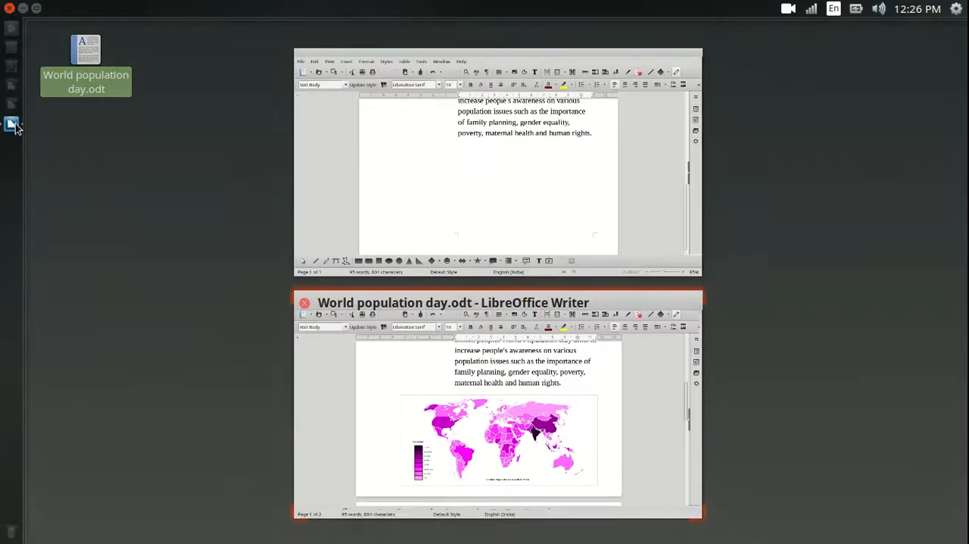
click(582, 158)
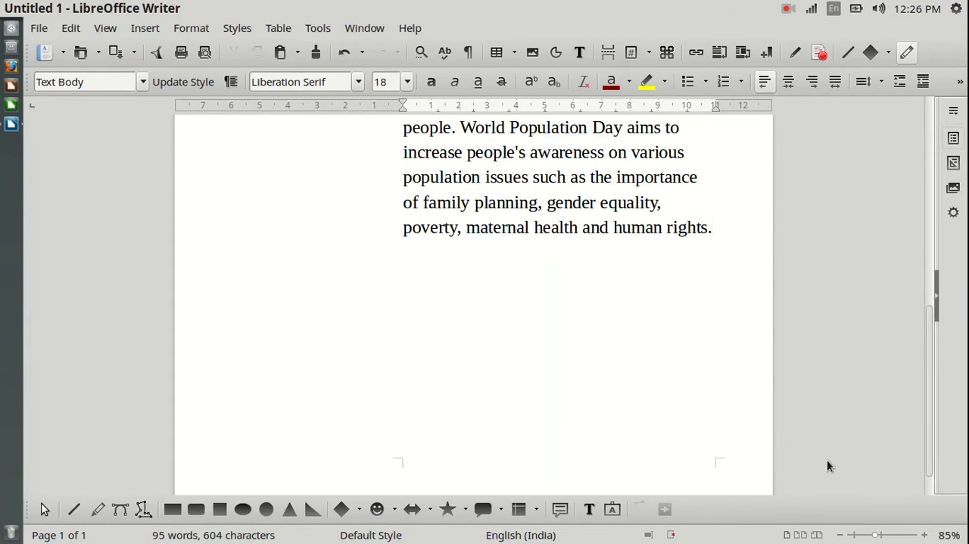
click(840, 534)
click(841, 535)
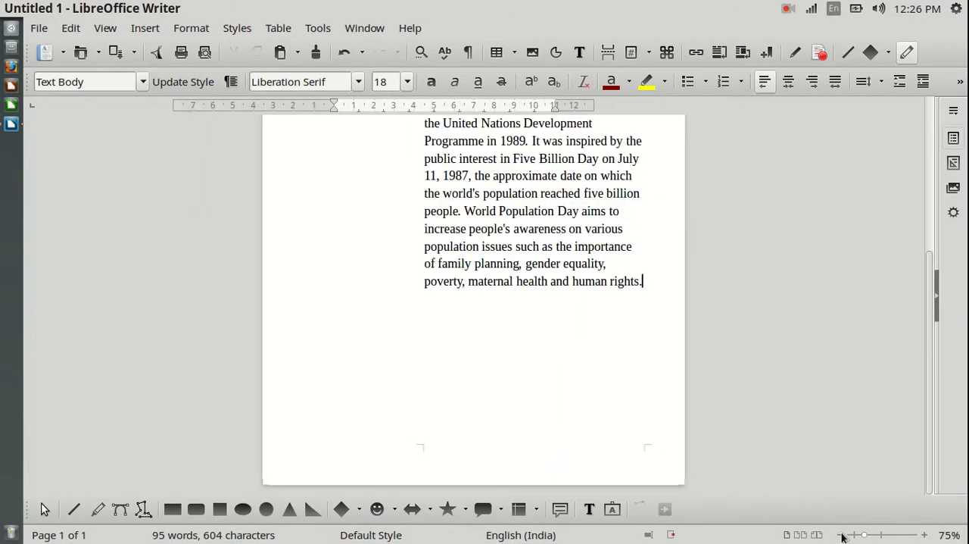
click(841, 535)
click(842, 535)
click(841, 535)
click(841, 534)
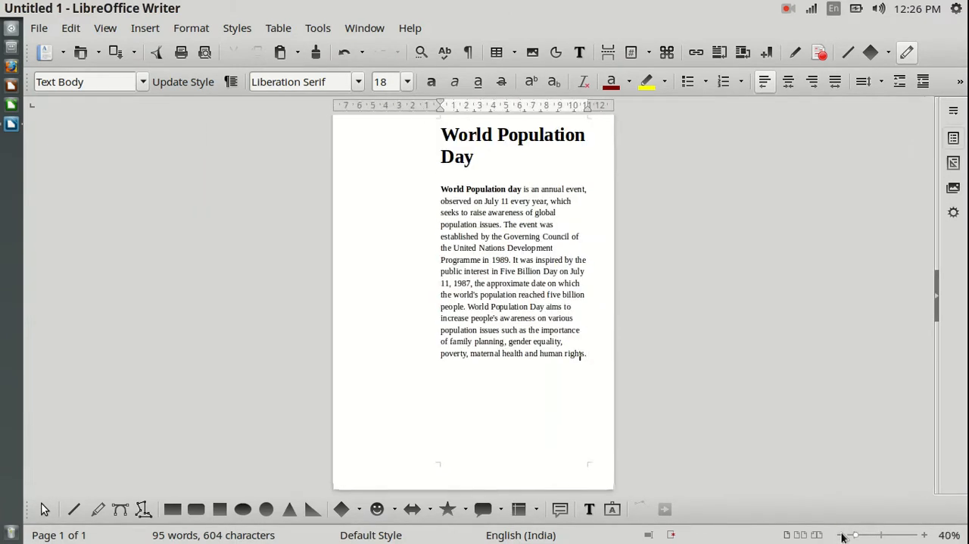
click(841, 535)
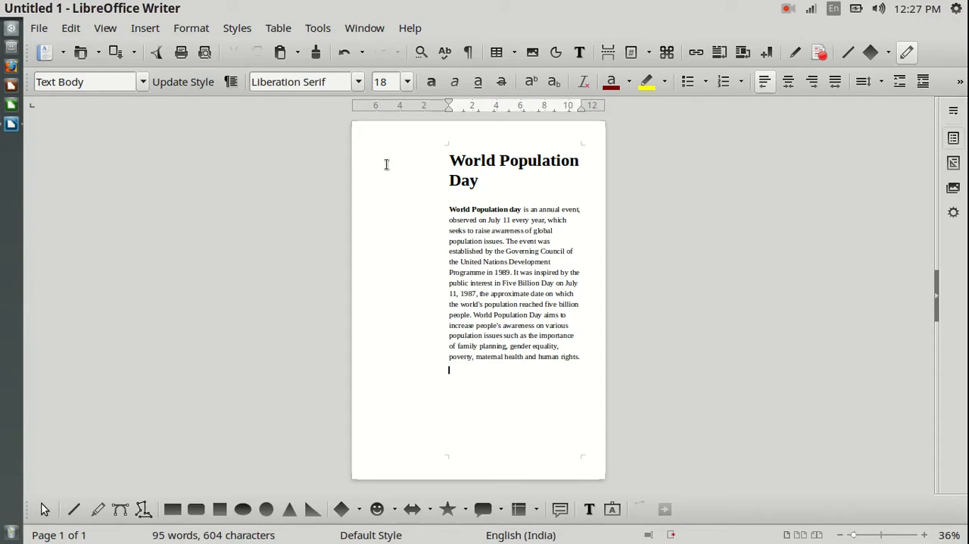
Change the untitled document's page orientation to Landscape and confirm the page settings
click(192, 29)
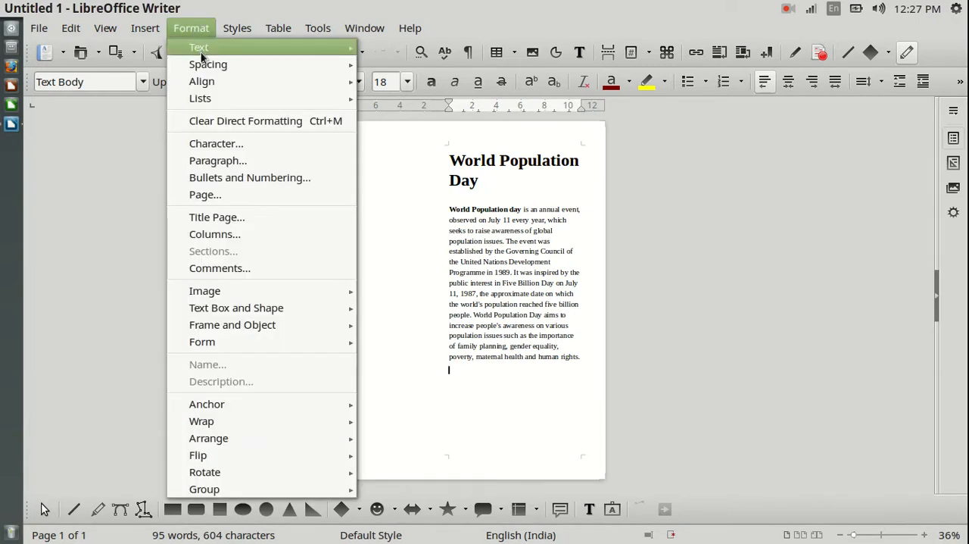
click(221, 199)
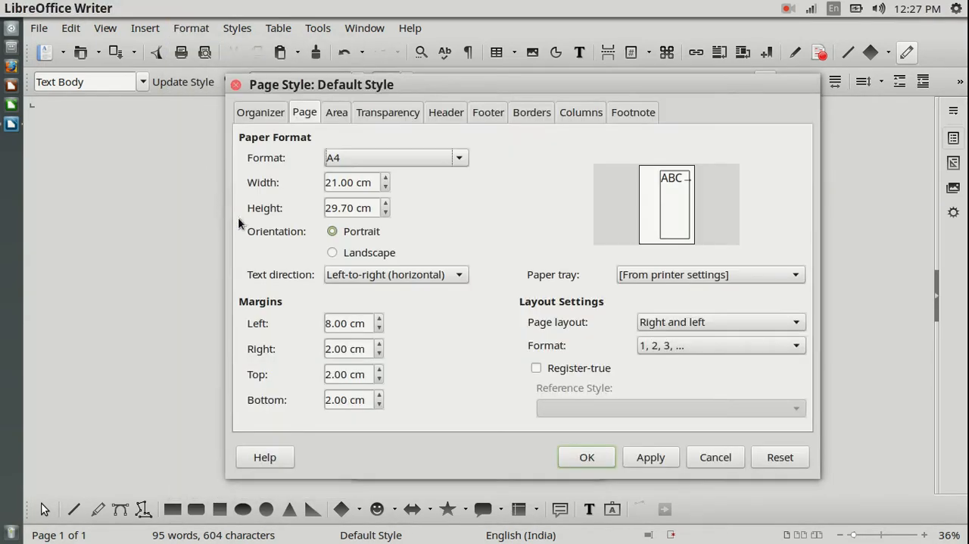
click(363, 255)
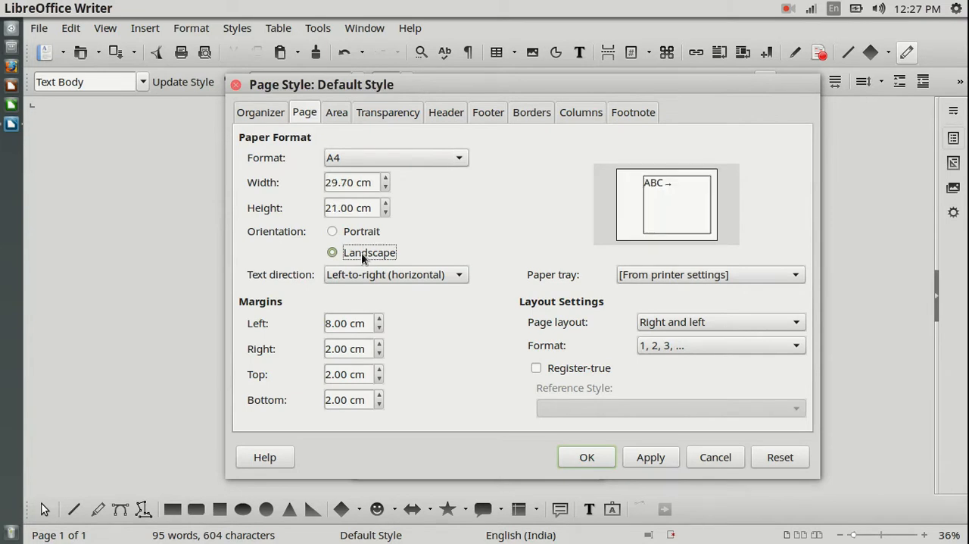
click(657, 456)
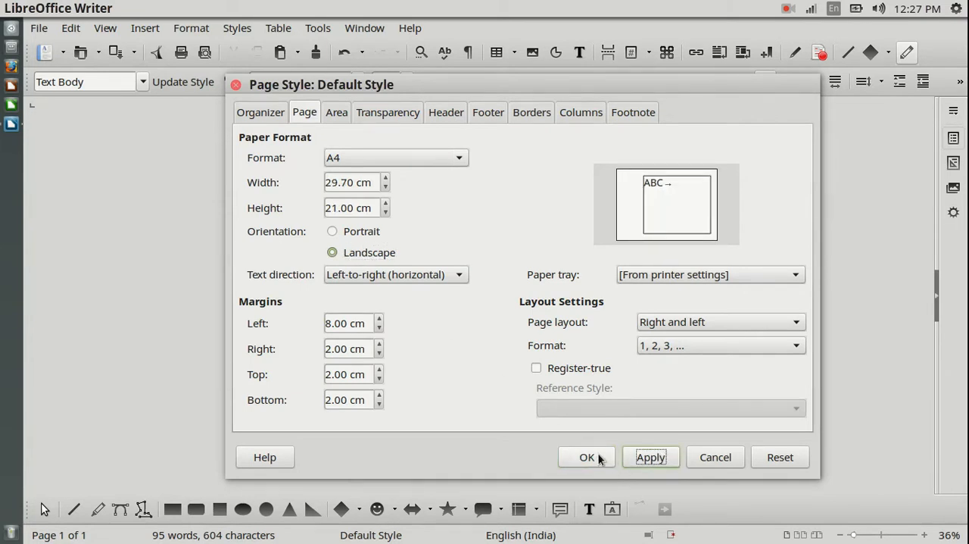
click(650, 461)
click(588, 457)
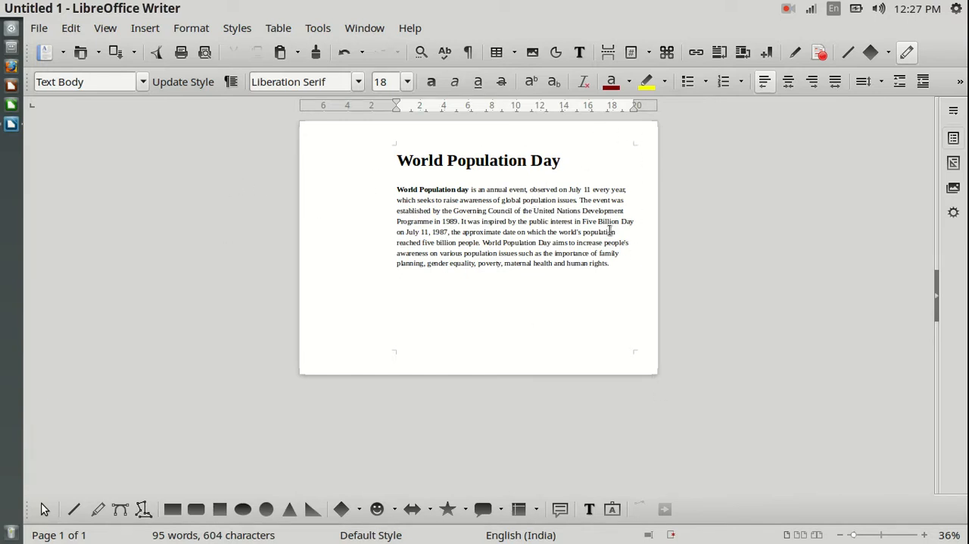
Reopen the page settings, set the orientation back to Portrait and apply it to the document
click(191, 28)
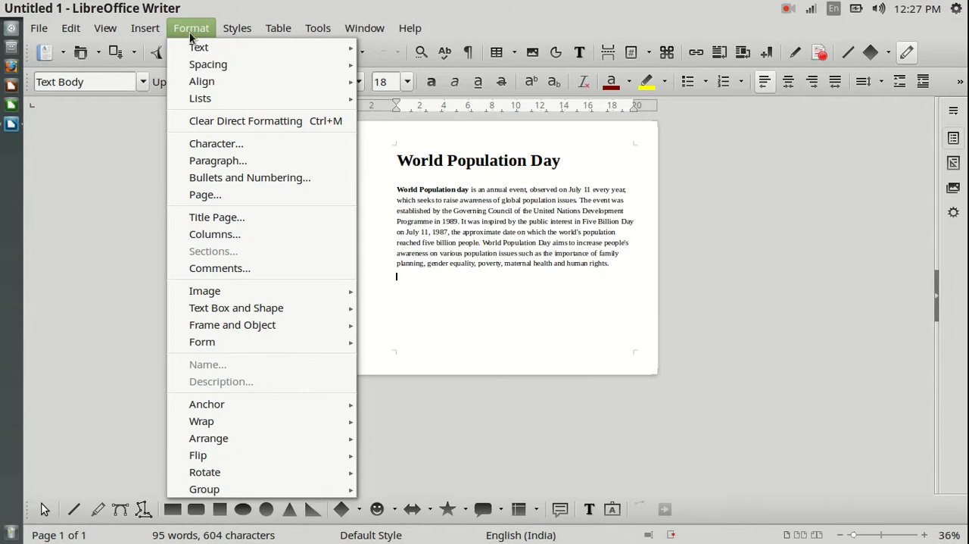
click(208, 194)
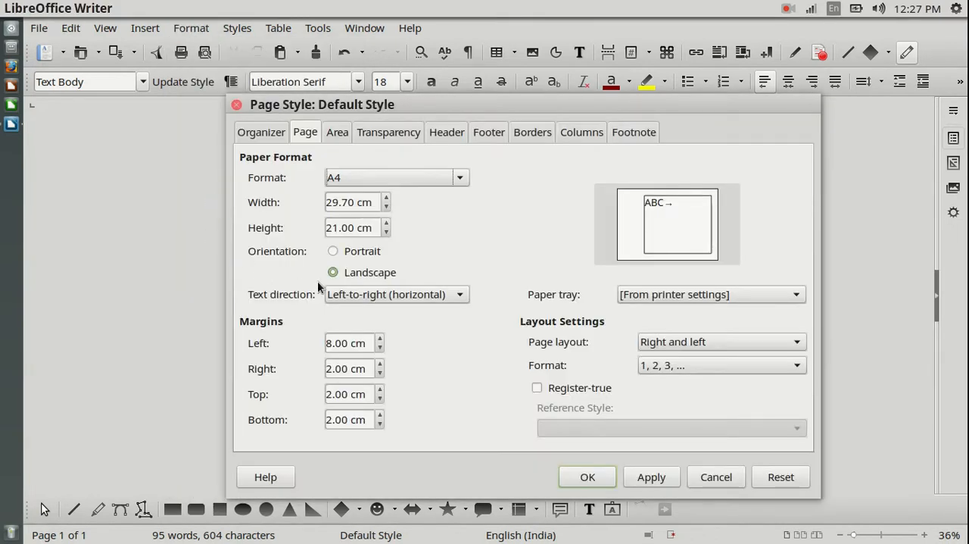
click(334, 250)
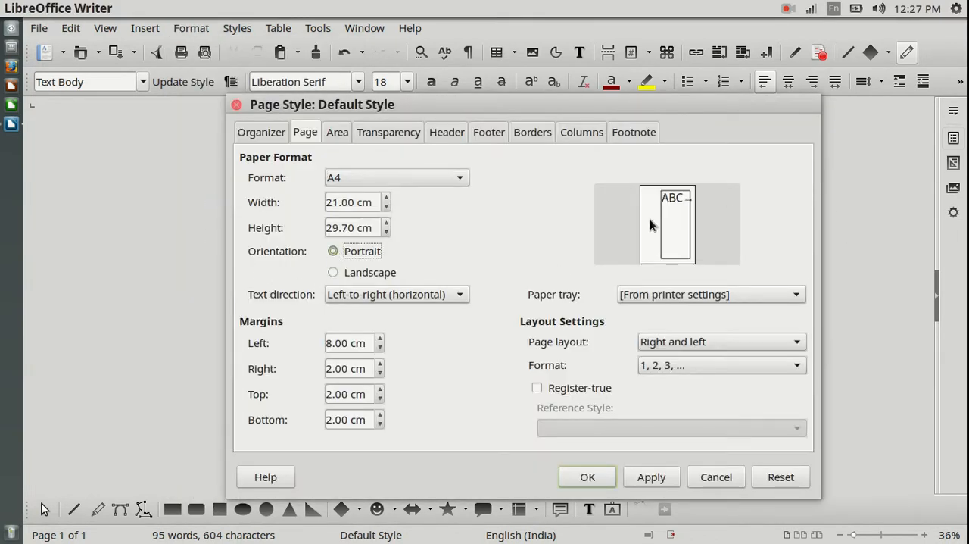
click(649, 481)
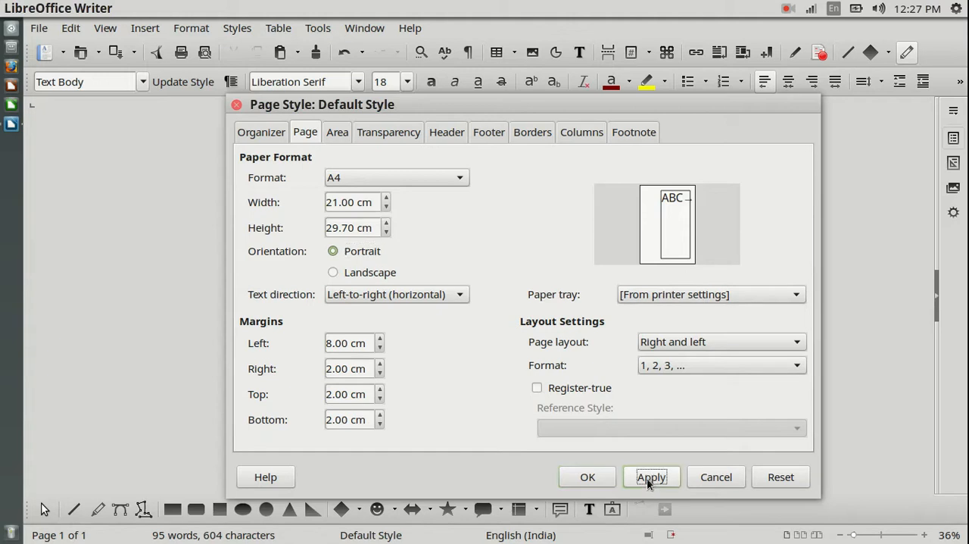
Confirm the page settings and insert a page break with the Landscape page style after the World Population Day paragraph
click(598, 477)
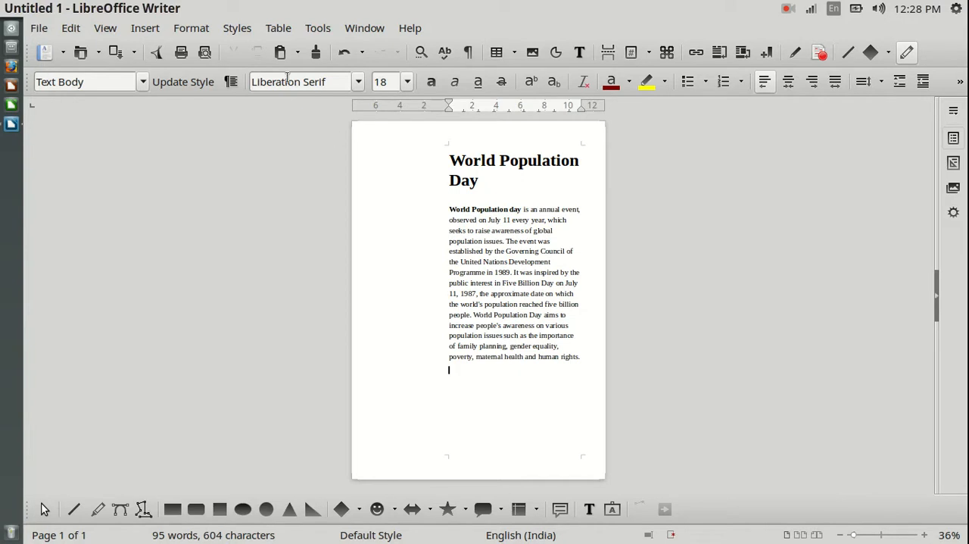
click(144, 29)
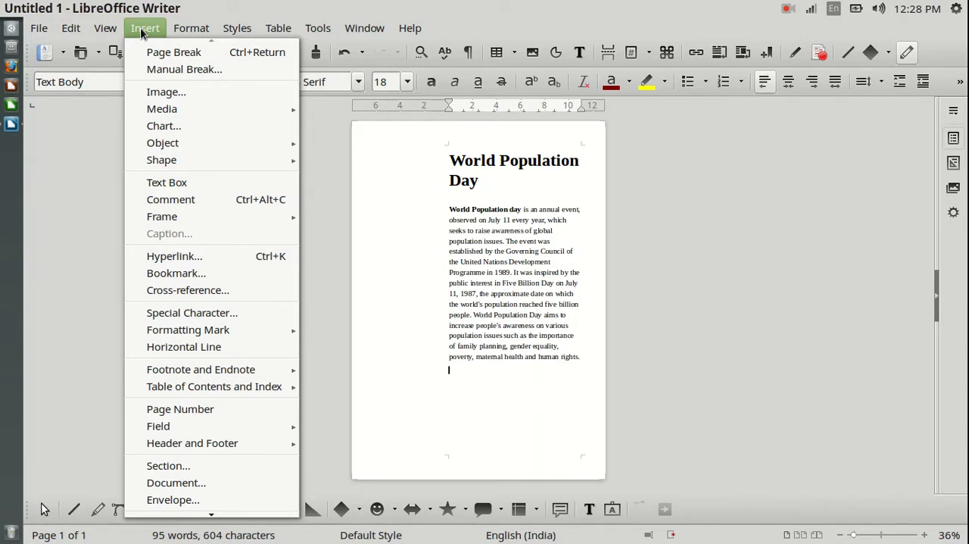
click(168, 67)
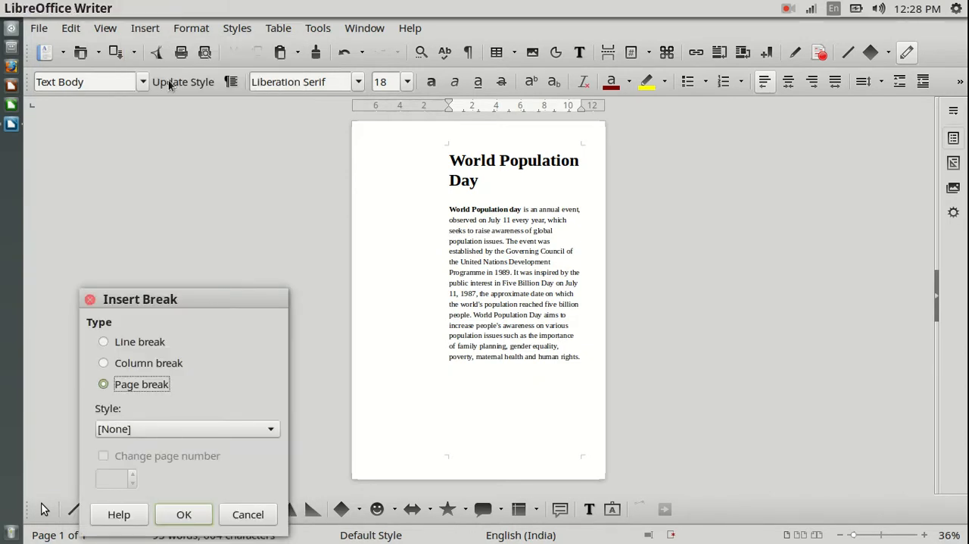
drag(212, 303, 802, 141)
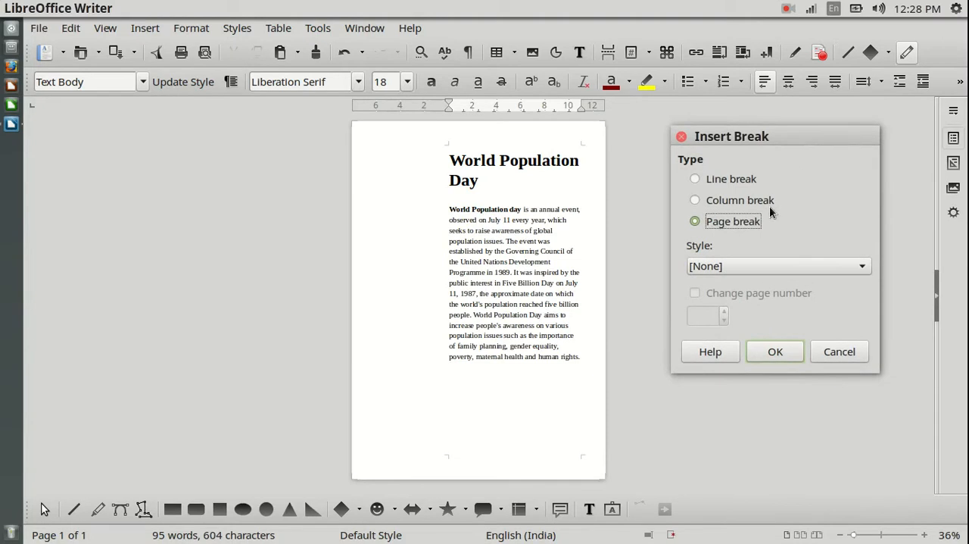
click(739, 266)
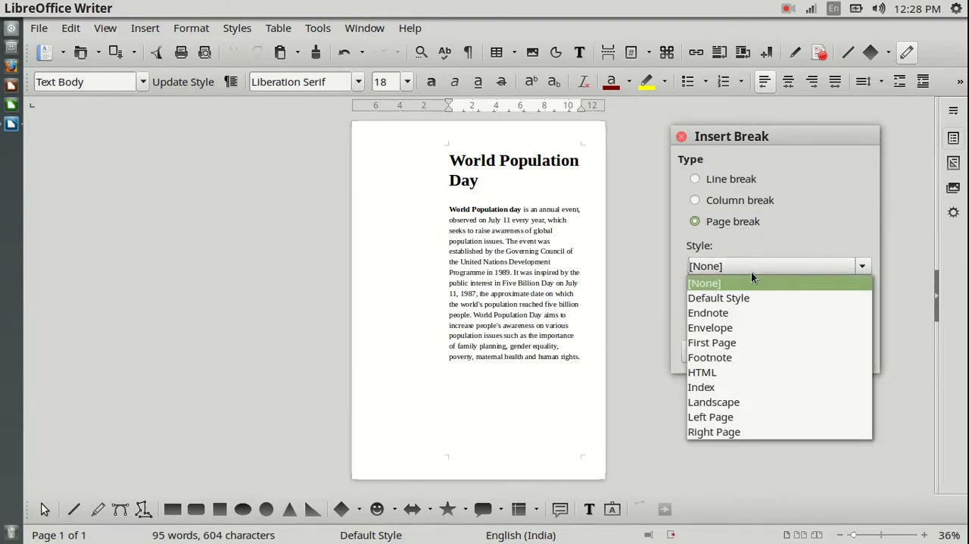
click(742, 401)
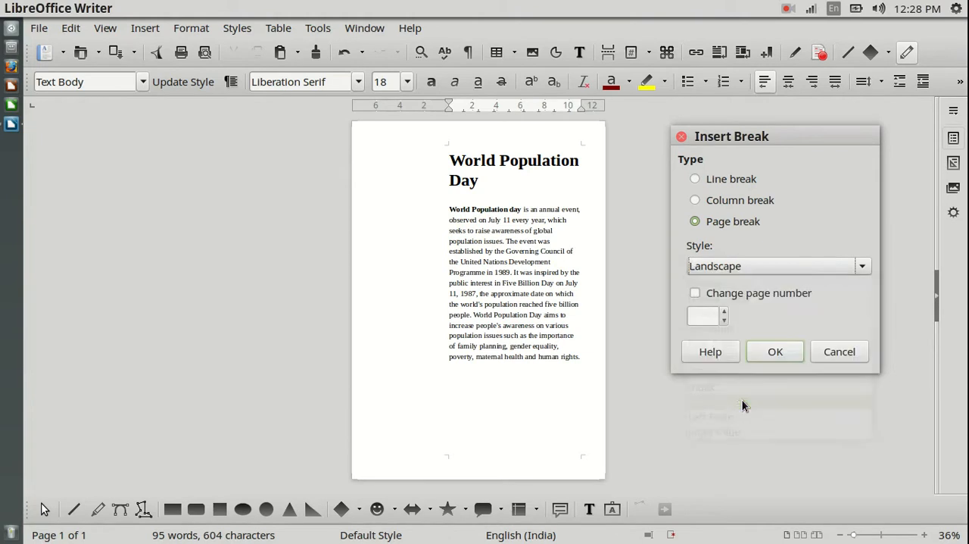
click(776, 352)
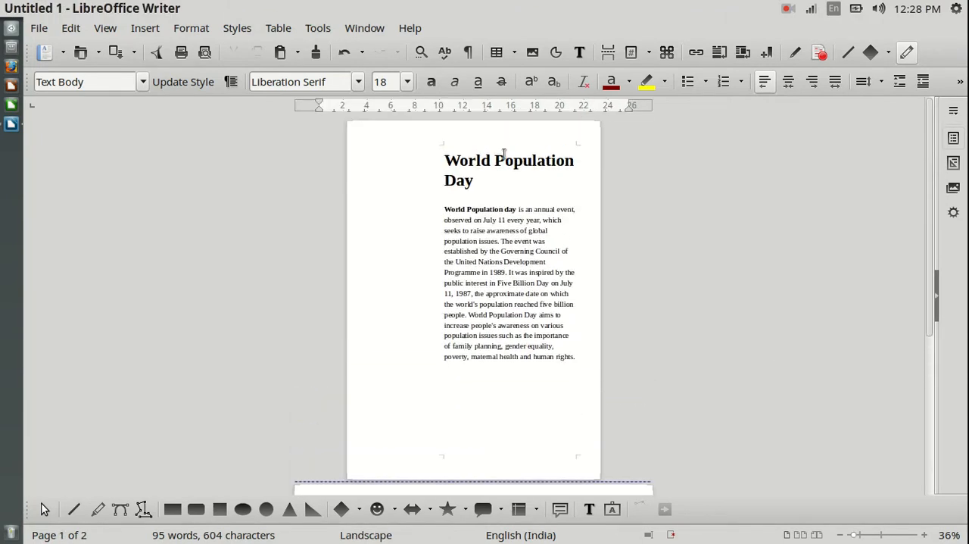
scroll(530, 315, down, 3)
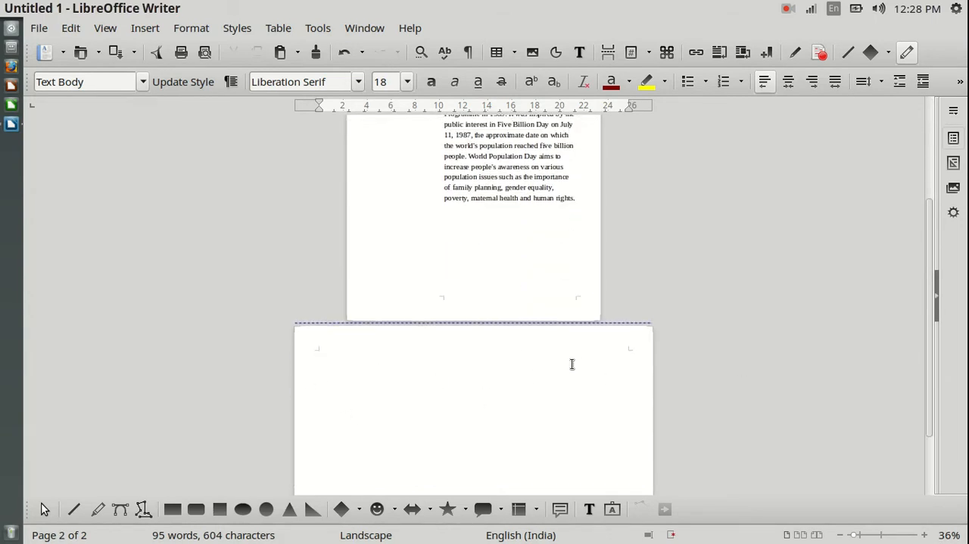
scroll(706, 304, down, 2)
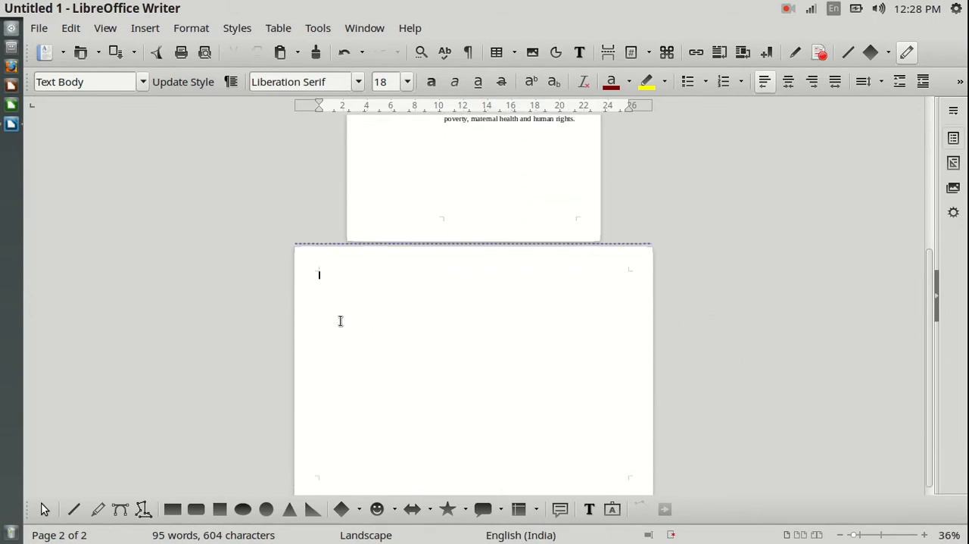
click(146, 30)
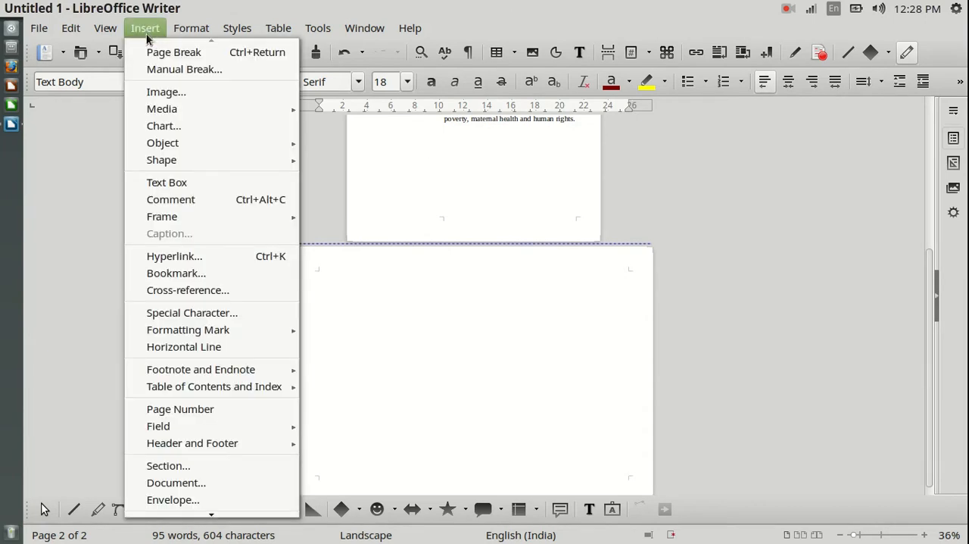
click(170, 93)
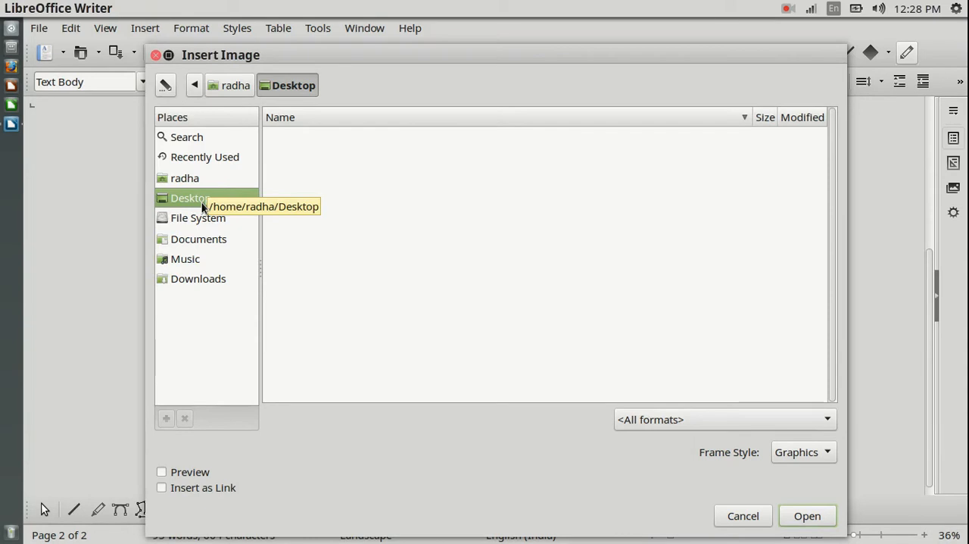
click(755, 518)
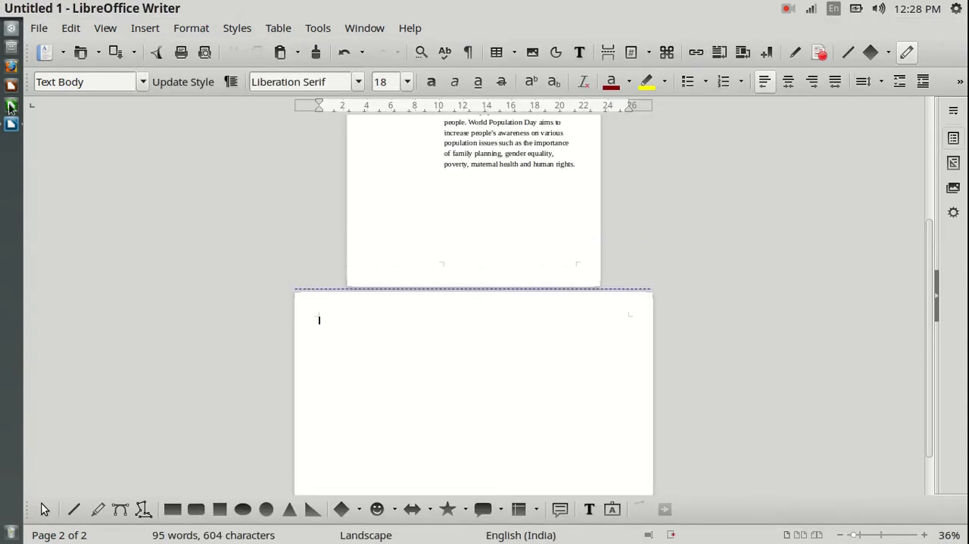
Switch to World population day.odt and copy the world map image below its paragraph
click(15, 126)
click(494, 143)
click(479, 265)
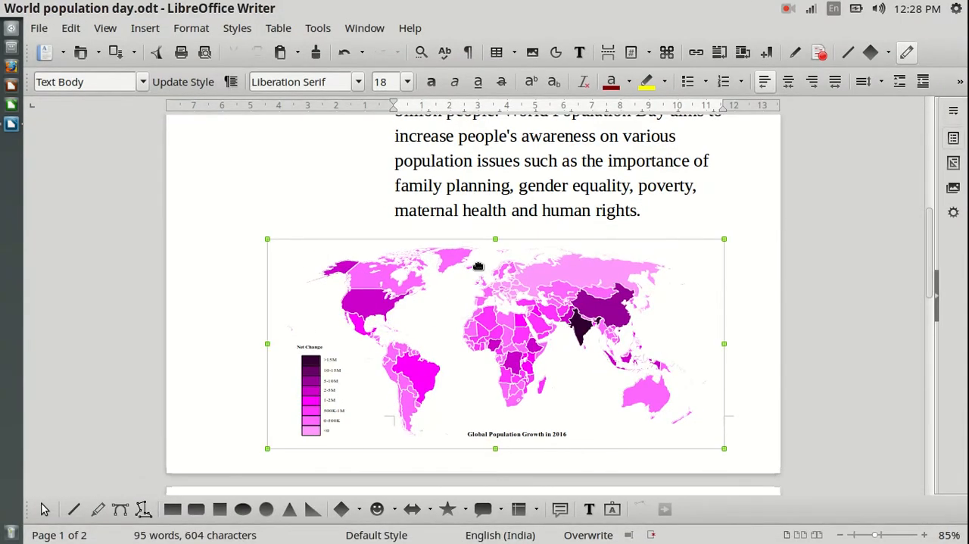
right_click(480, 265)
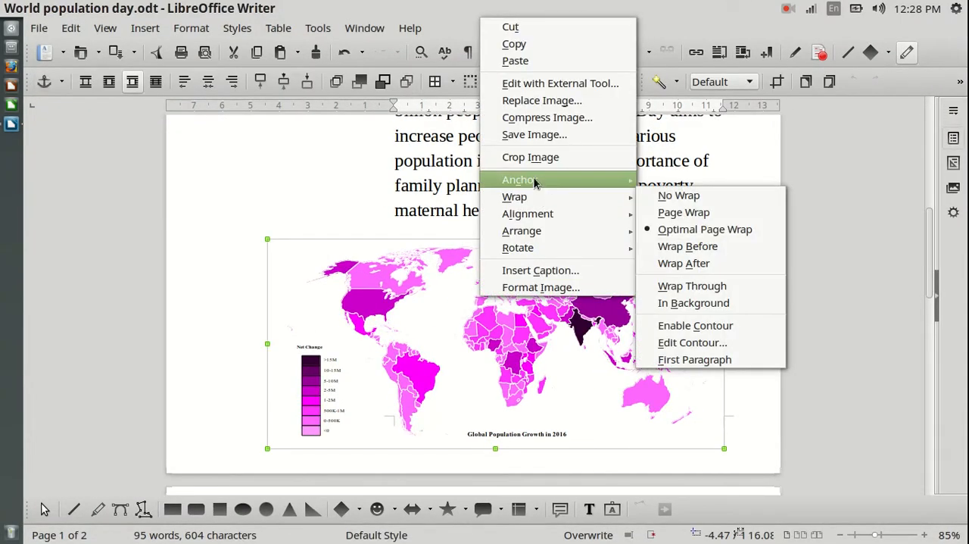
click(523, 45)
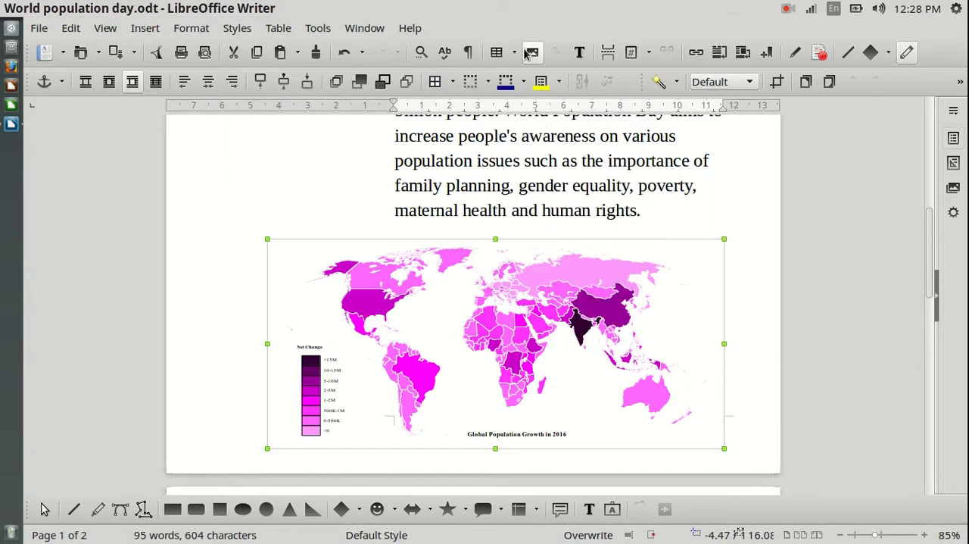
Return to the untitled document and paste the copied world map onto the empty landscape page
click(11, 123)
click(526, 209)
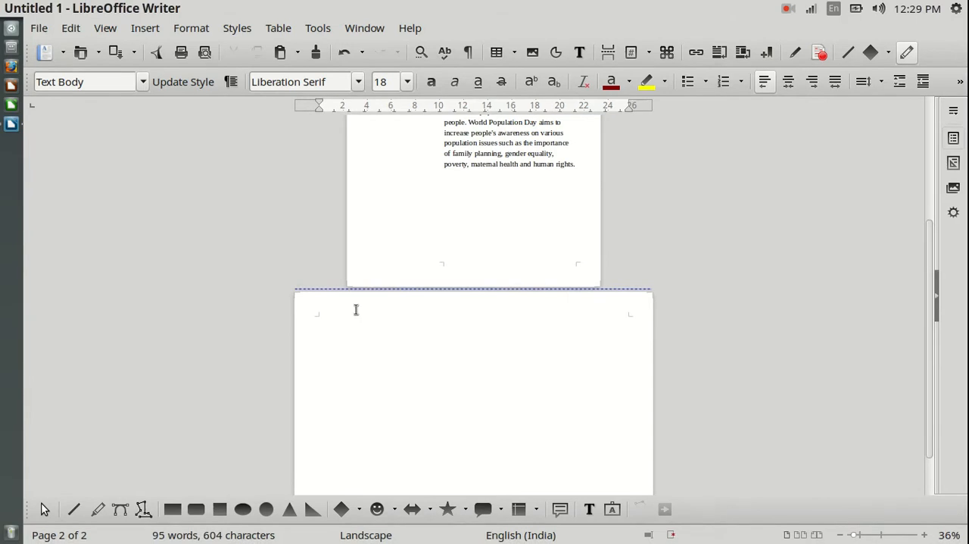
right_click(328, 328)
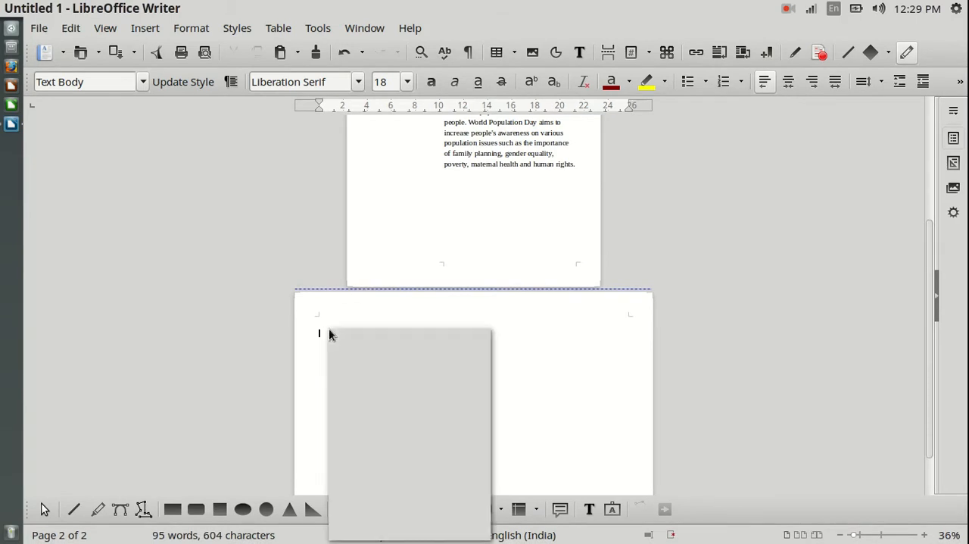
click(368, 377)
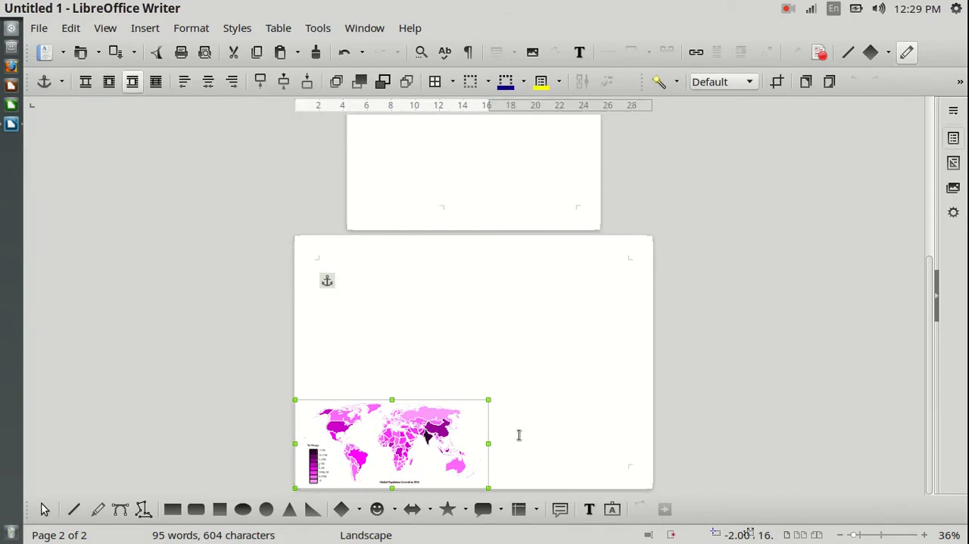
Enlarge the pasted map to the full width of the landscape page, move it up to mid-page and deselect it
drag(489, 399, 559, 321)
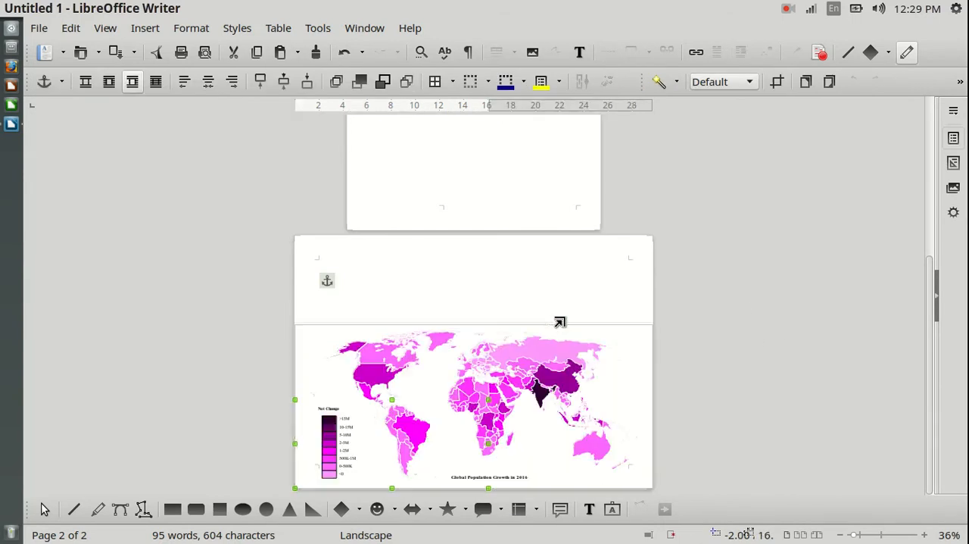
drag(482, 401, 479, 373)
click(706, 351)
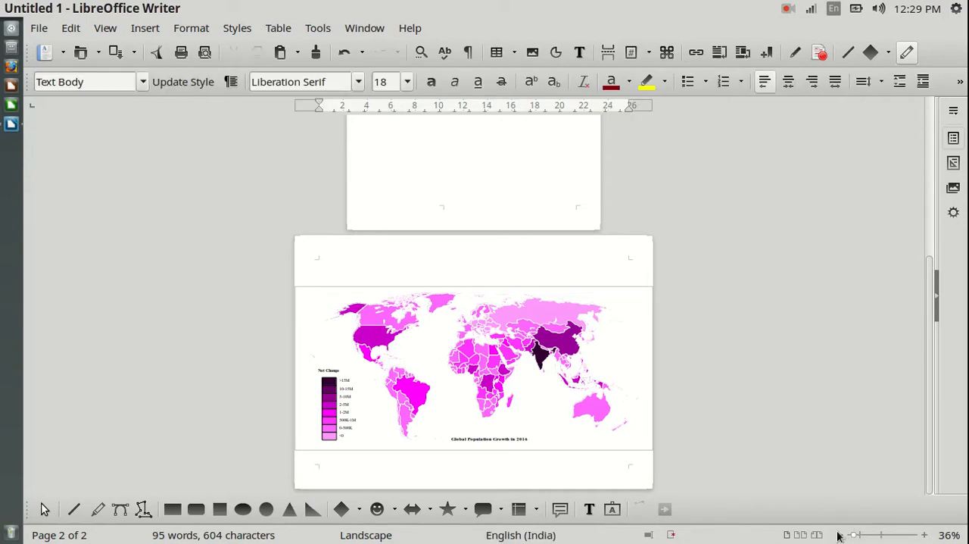
Review the portrait and landscape pages together, zoom to 100% and examine the enlarged map with its Net Change legend and caption
scroll(763, 211, up, 5)
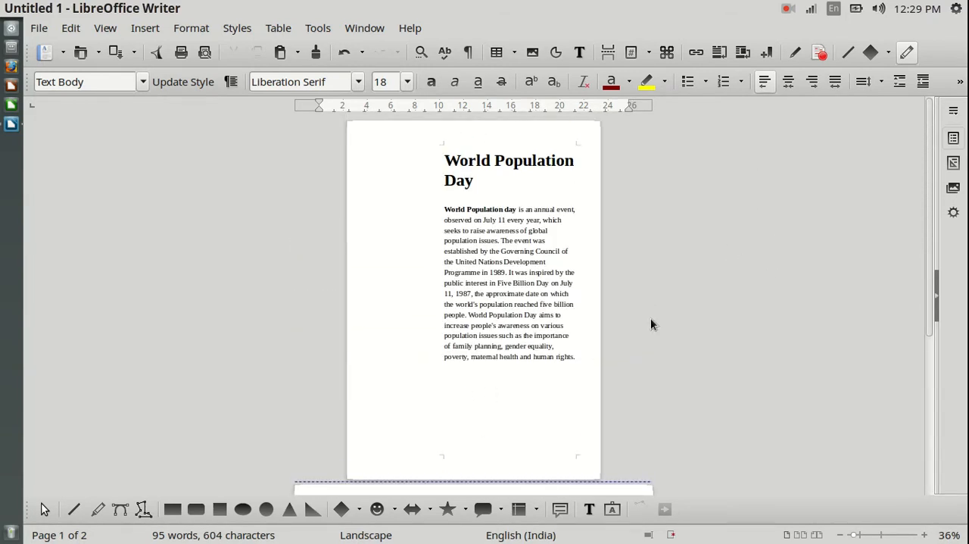
scroll(652, 318, down, 3)
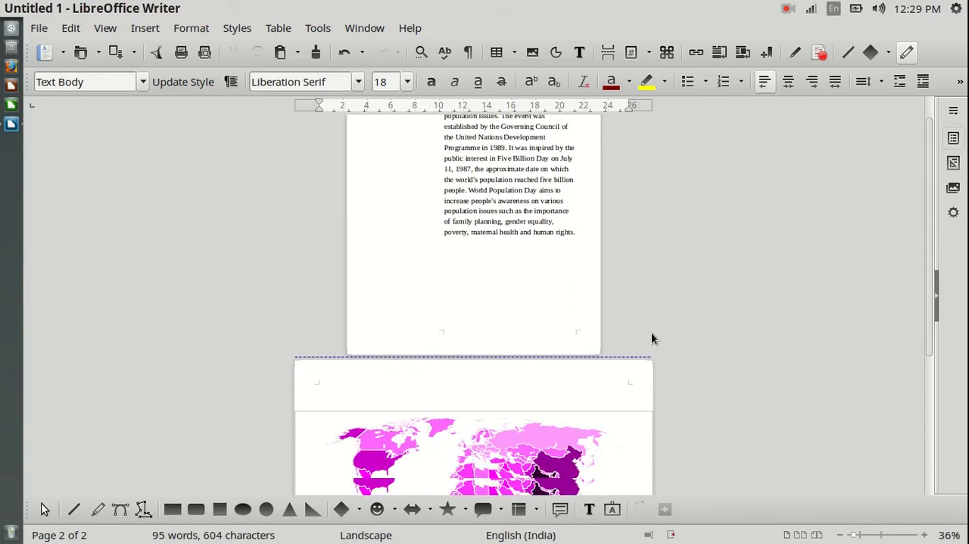
scroll(653, 337, down, 3)
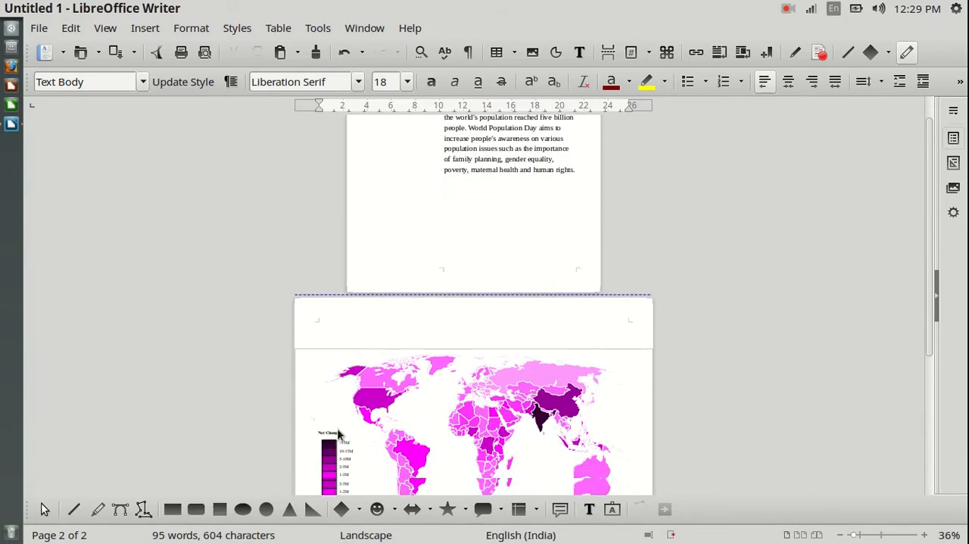
scroll(616, 394, down, 3)
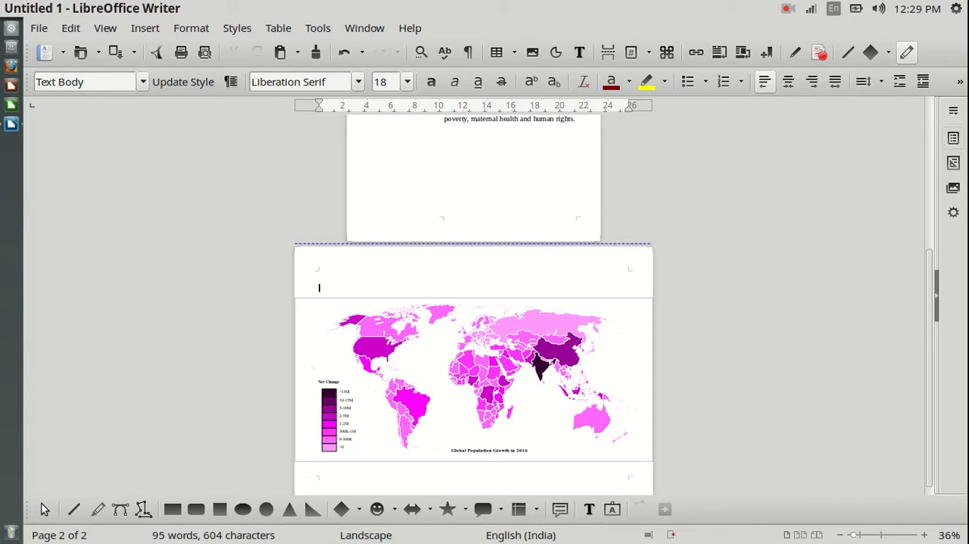
click(926, 535)
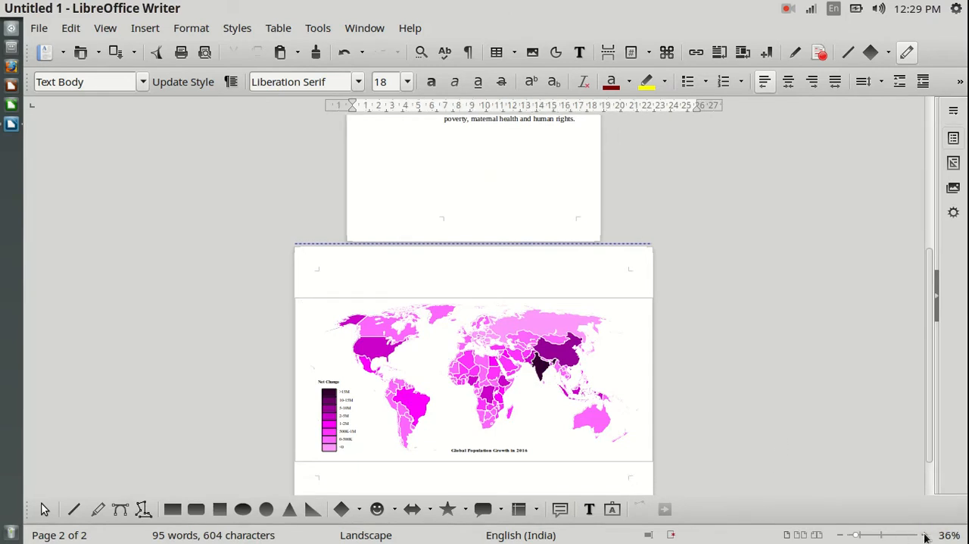
click(926, 534)
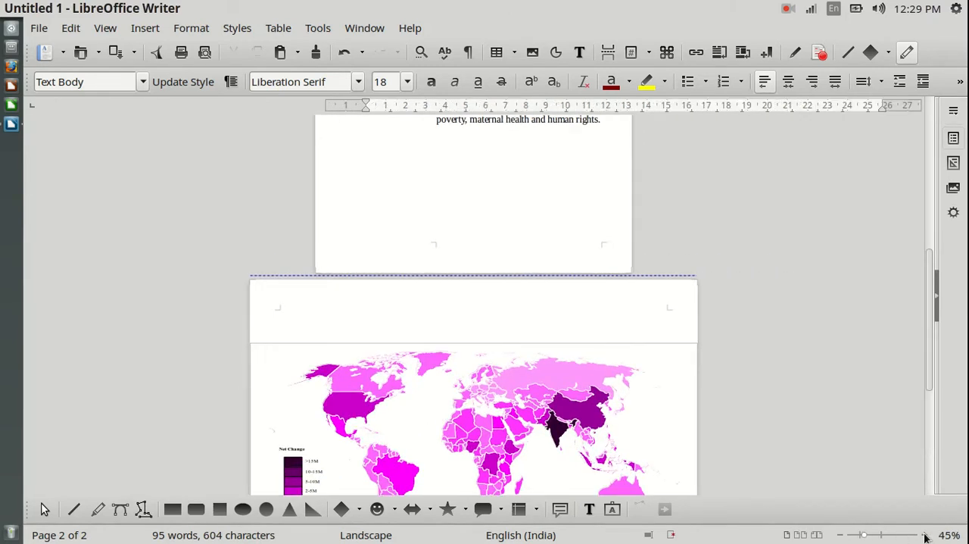
click(926, 535)
click(926, 535)
click(926, 534)
click(926, 534)
click(926, 535)
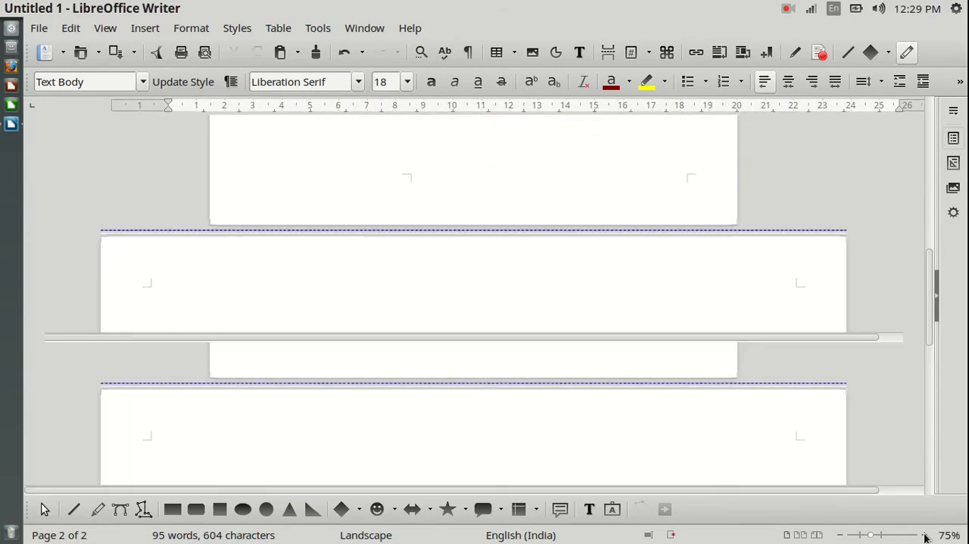
click(926, 534)
click(926, 534)
click(926, 535)
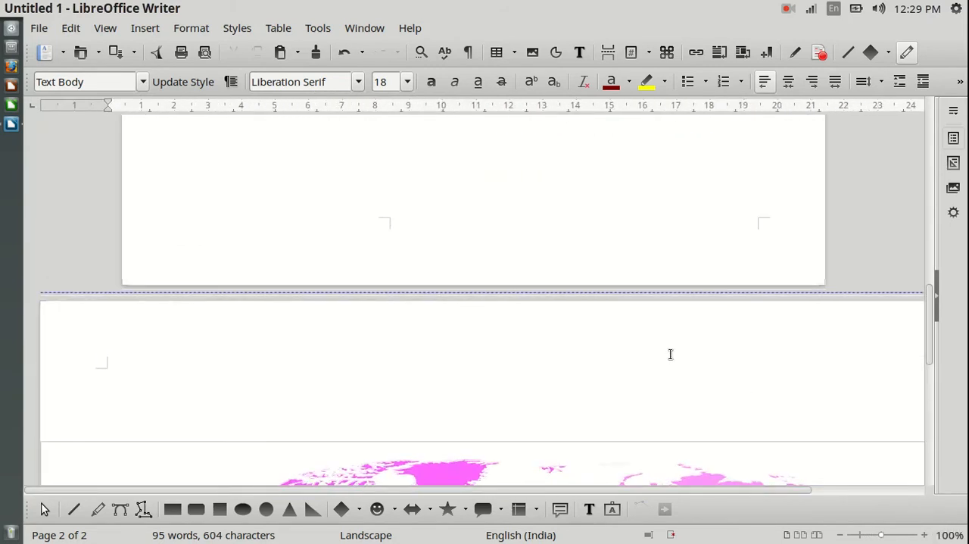
scroll(666, 355, down, 6)
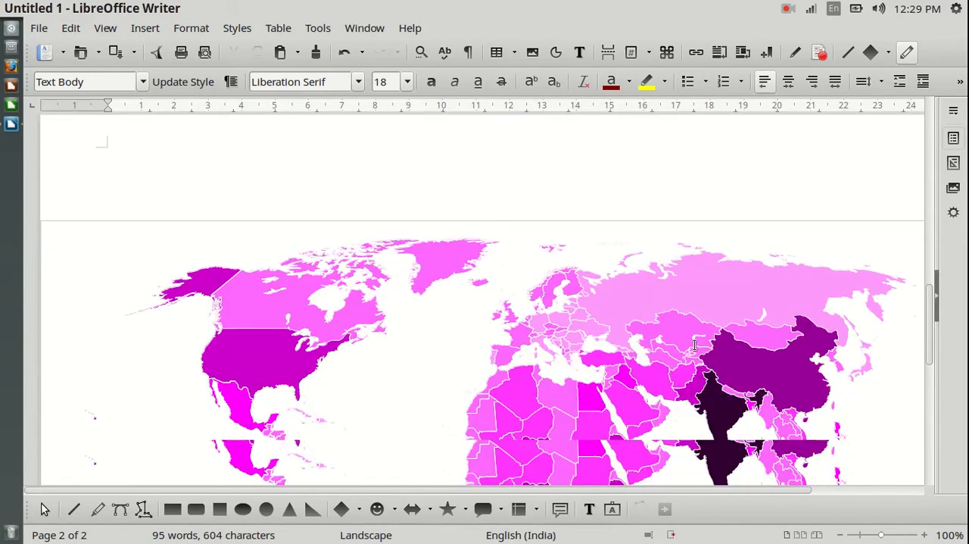
scroll(690, 345, down, 4)
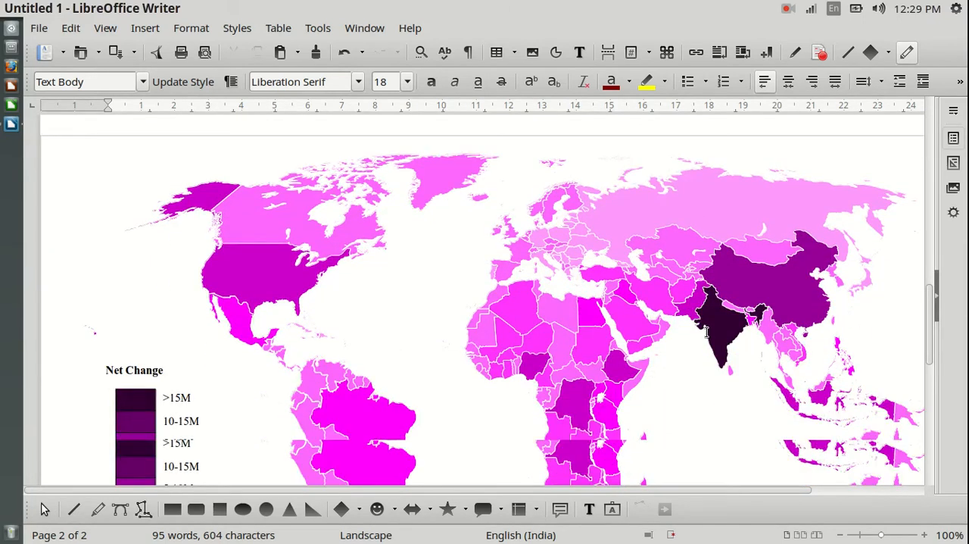
scroll(705, 337, down, 2)
scroll(134, 264, down, 3)
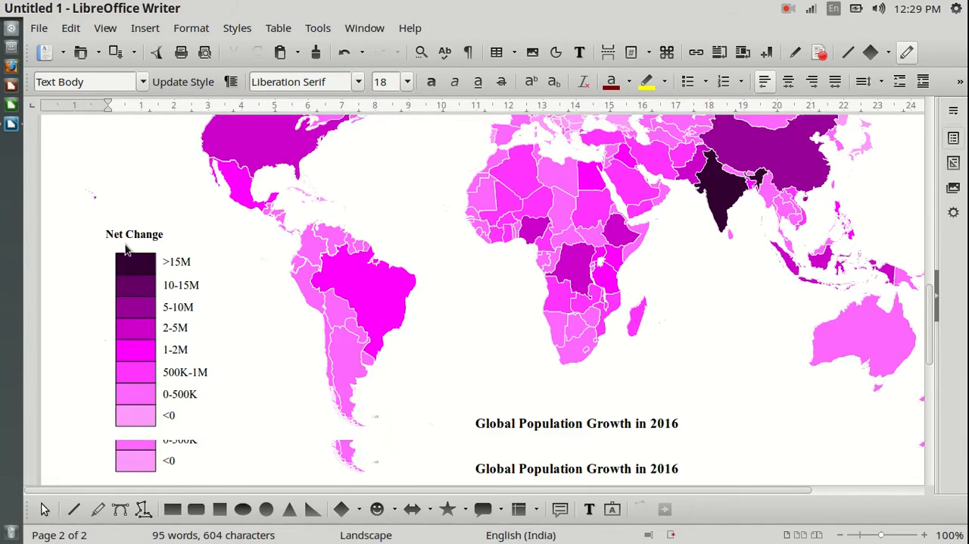
scroll(174, 235, down, 1)
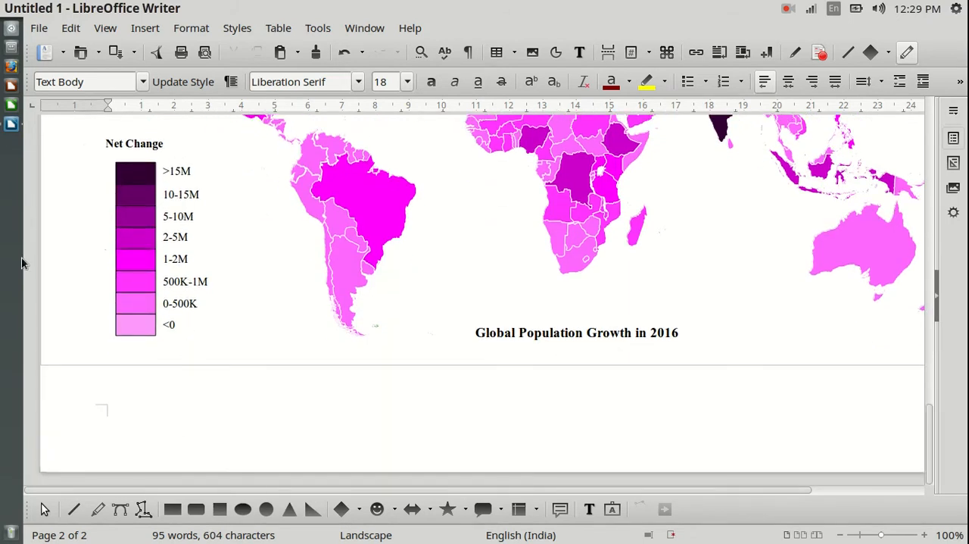
Switch to World population day.odt and examine the Net Change legend of its smaller map for comparison
click(11, 123)
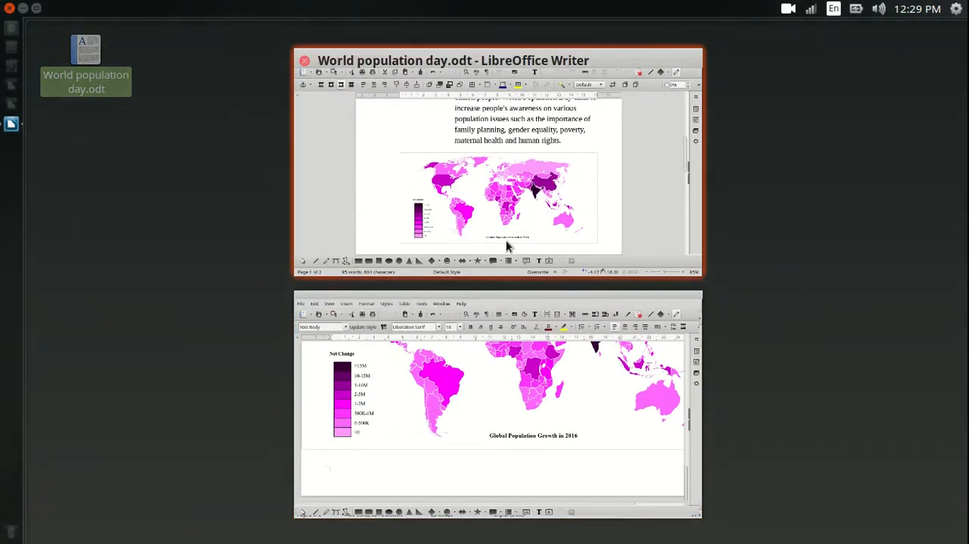
click(534, 256)
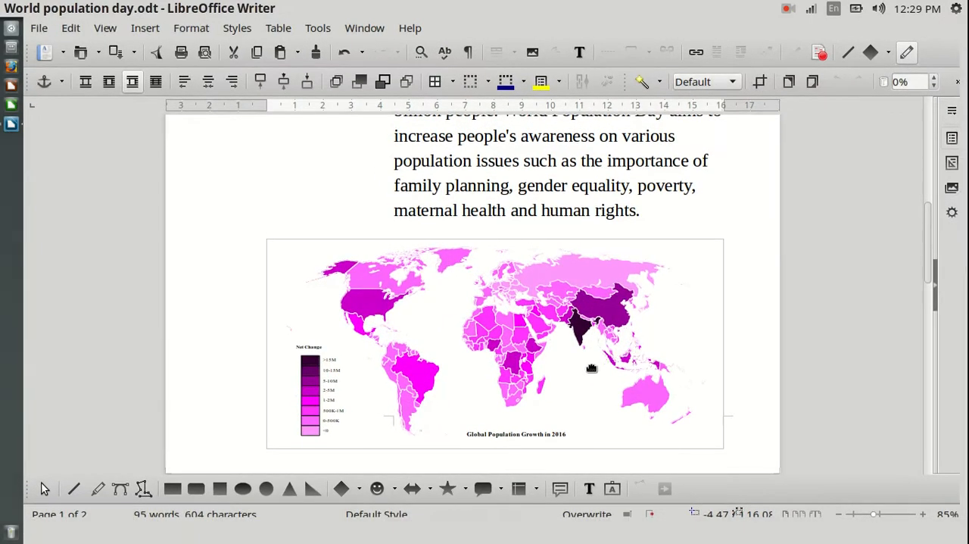
click(309, 351)
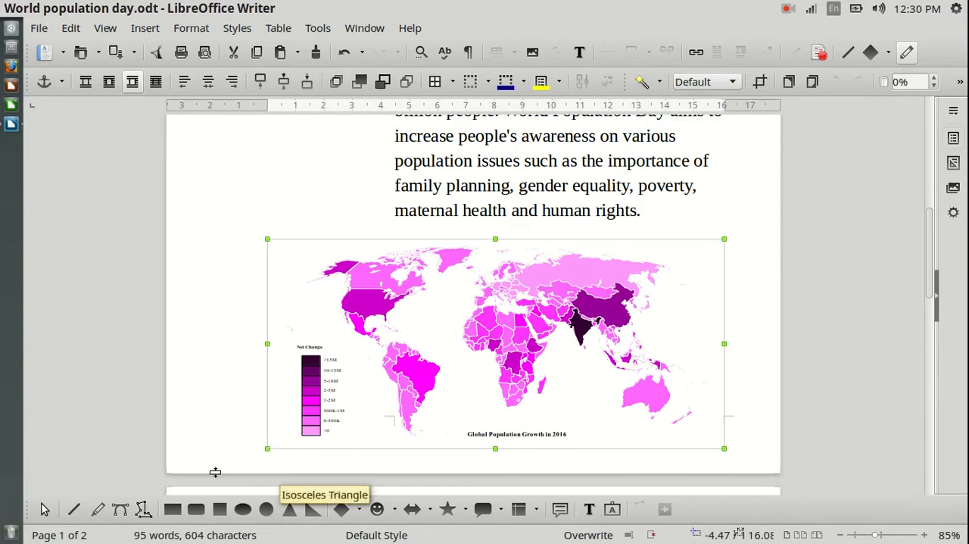
Return to the untitled document, zoom out to 80% and examine the enlarged map on the landscape page
click(10, 125)
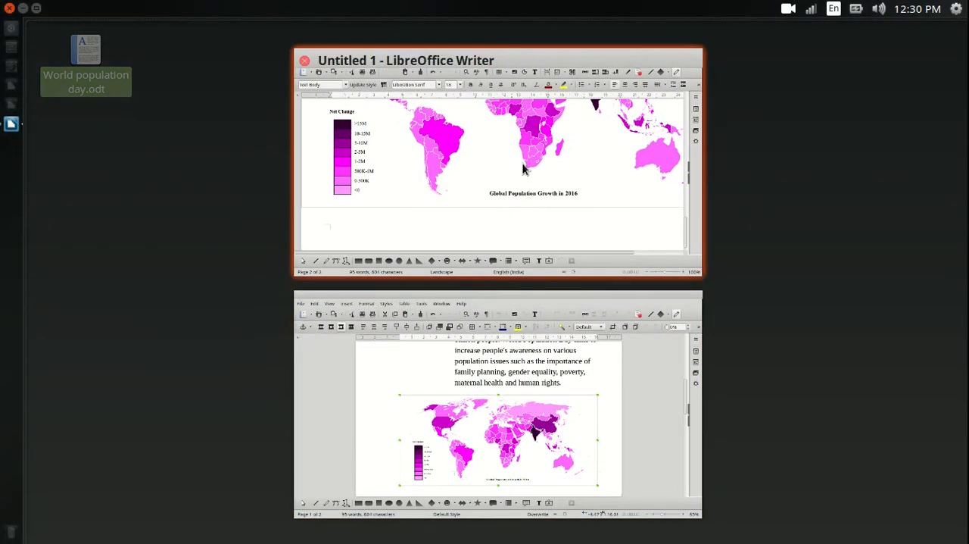
click(528, 178)
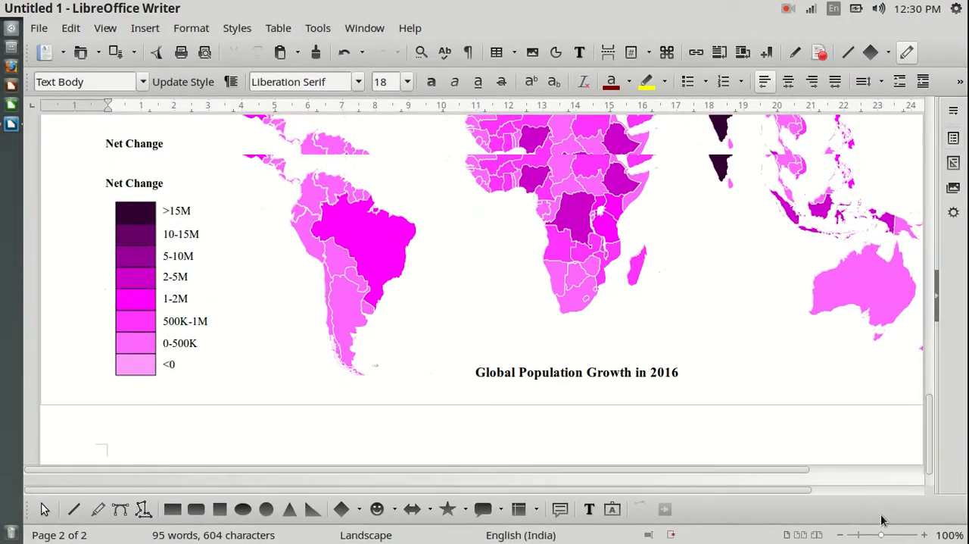
click(839, 536)
click(839, 535)
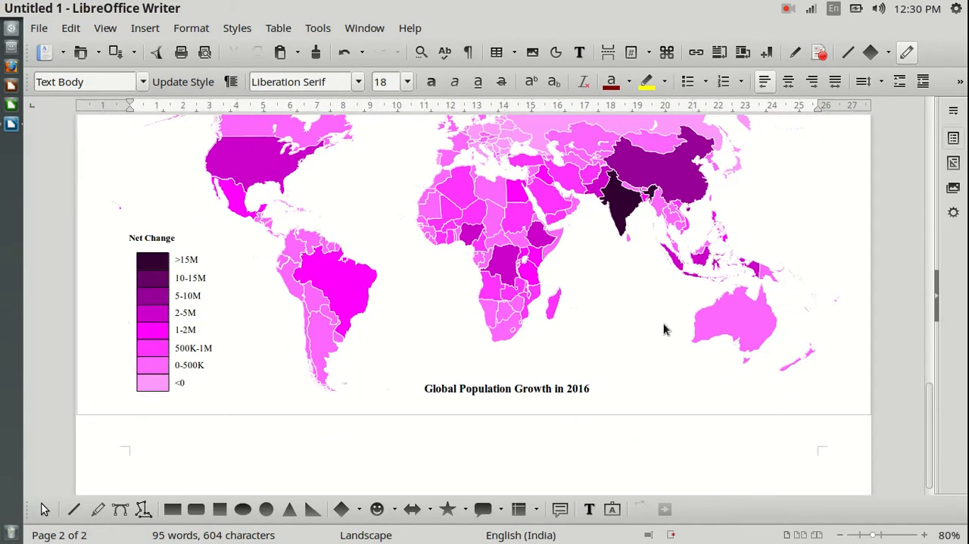
scroll(606, 318, up, 2)
scroll(898, 314, up, 2)
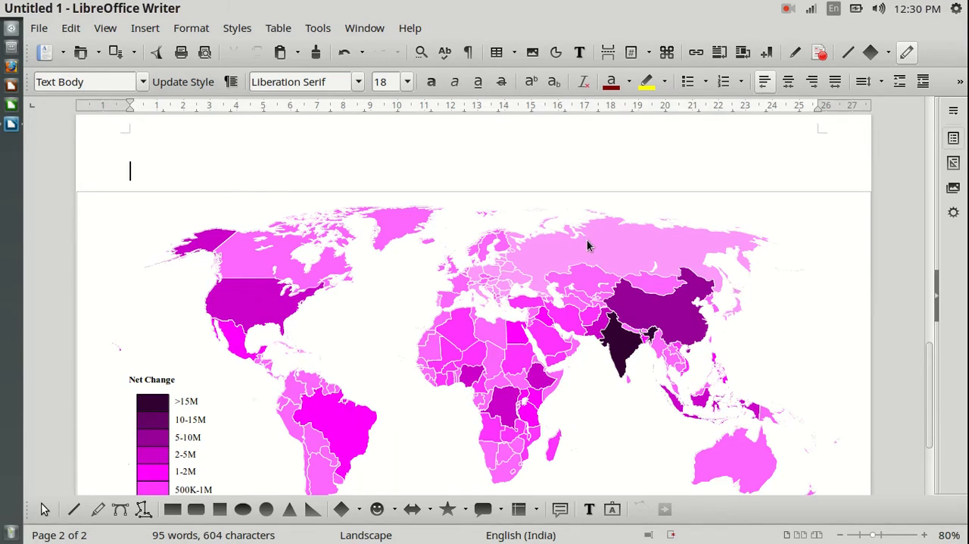
scroll(848, 303, down, 2)
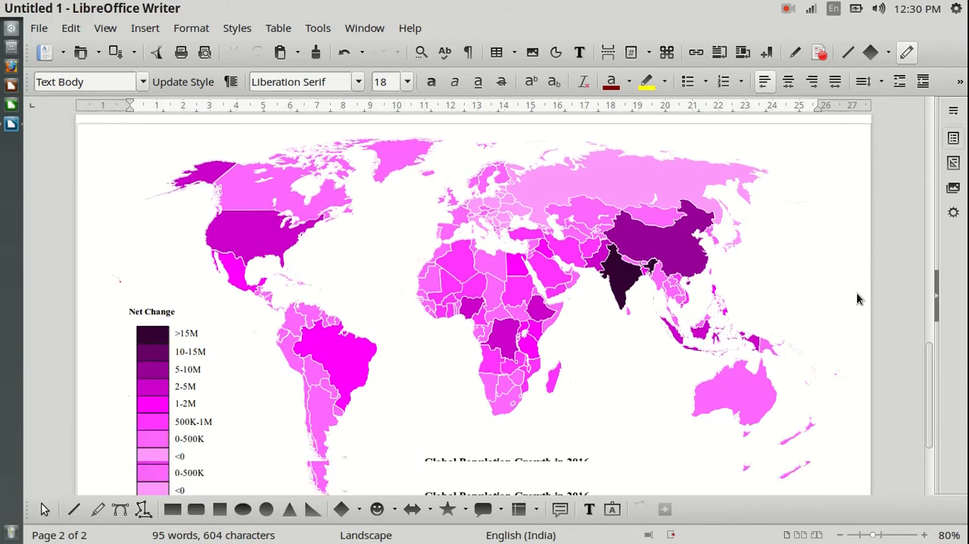
scroll(860, 330, up, 1)
scroll(854, 382, up, 1)
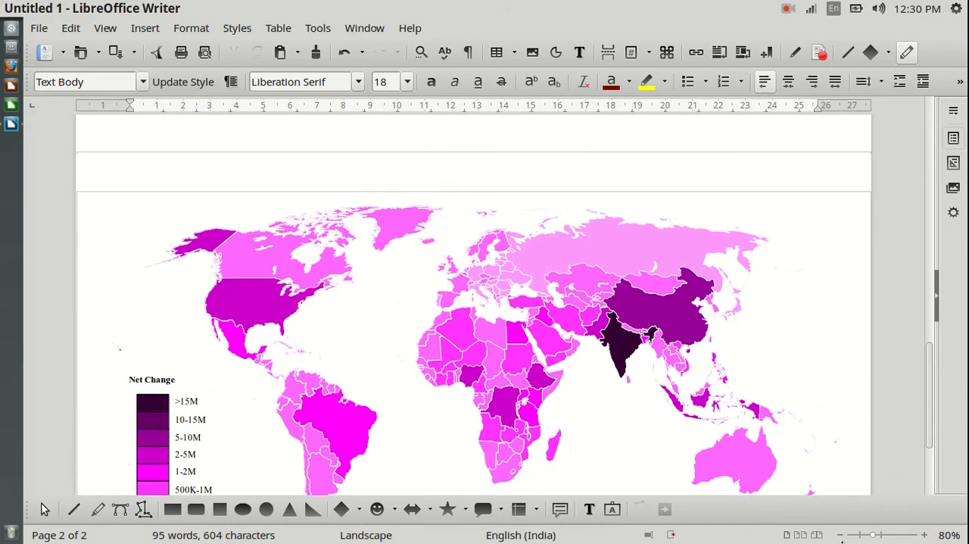
scroll(833, 493, up, 1)
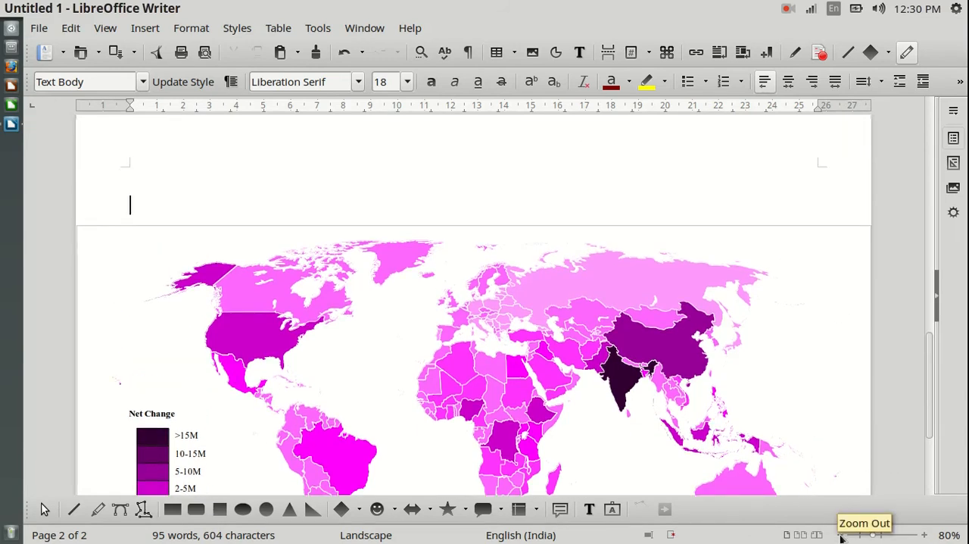
Zoom out to 50% and review the landscape map page and the portrait text page
click(840, 535)
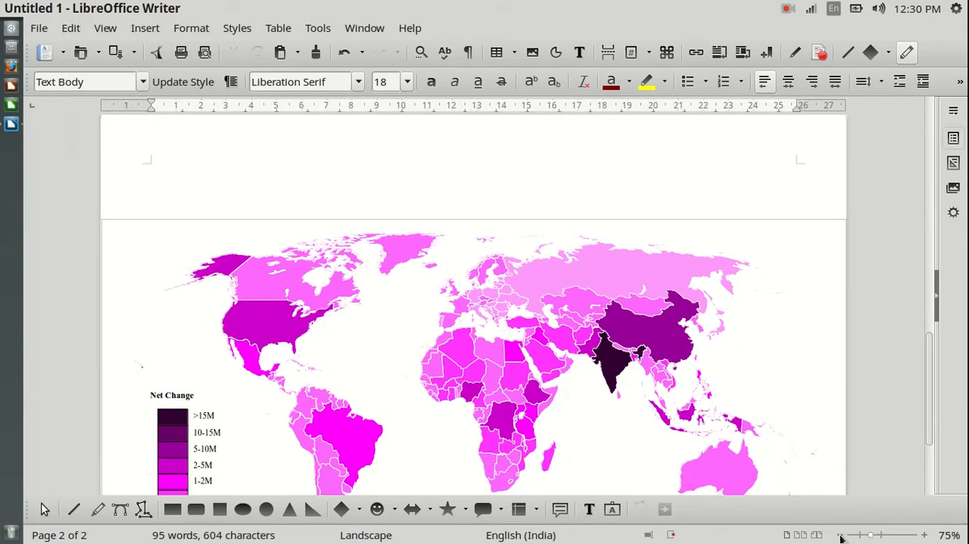
click(840, 536)
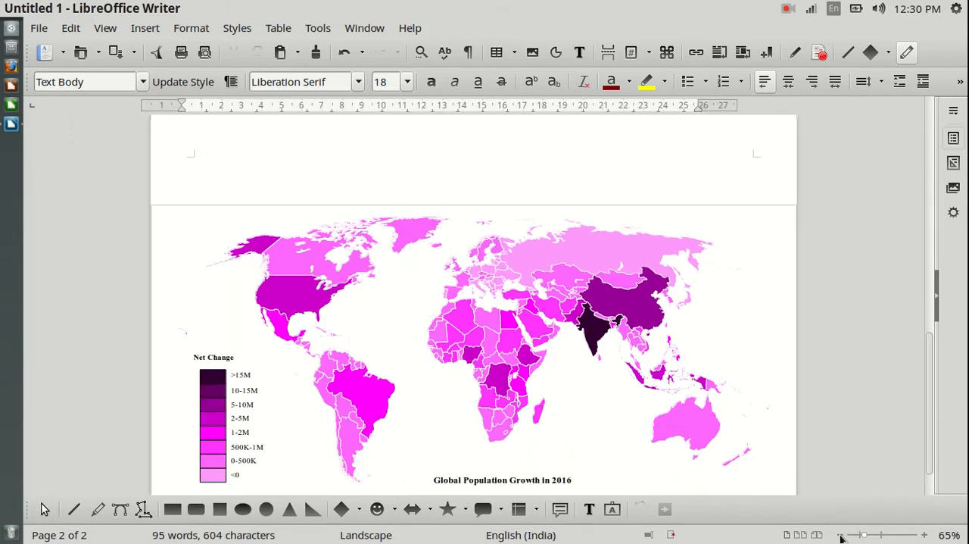
click(841, 535)
click(840, 536)
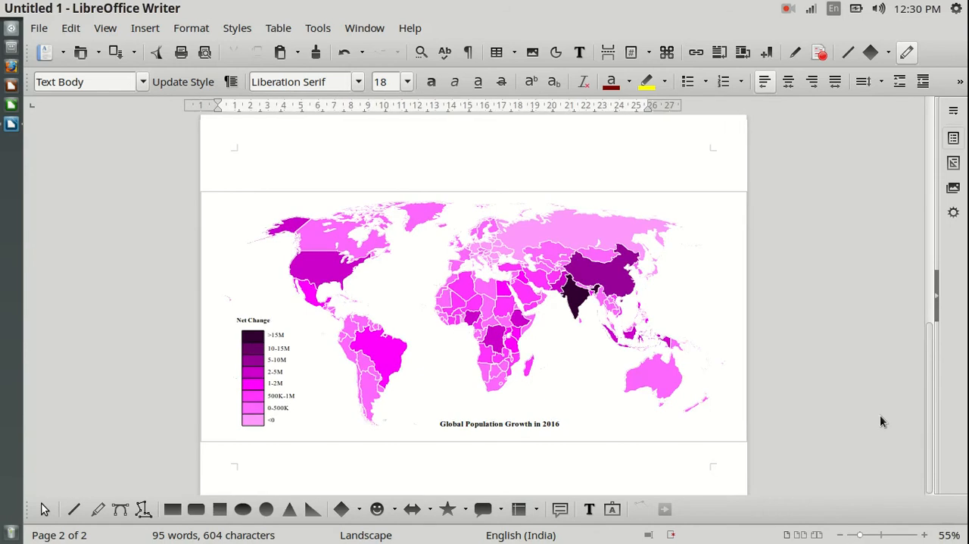
ctrl+scroll(857, 351, down, 1)
scroll(851, 361, up, 10)
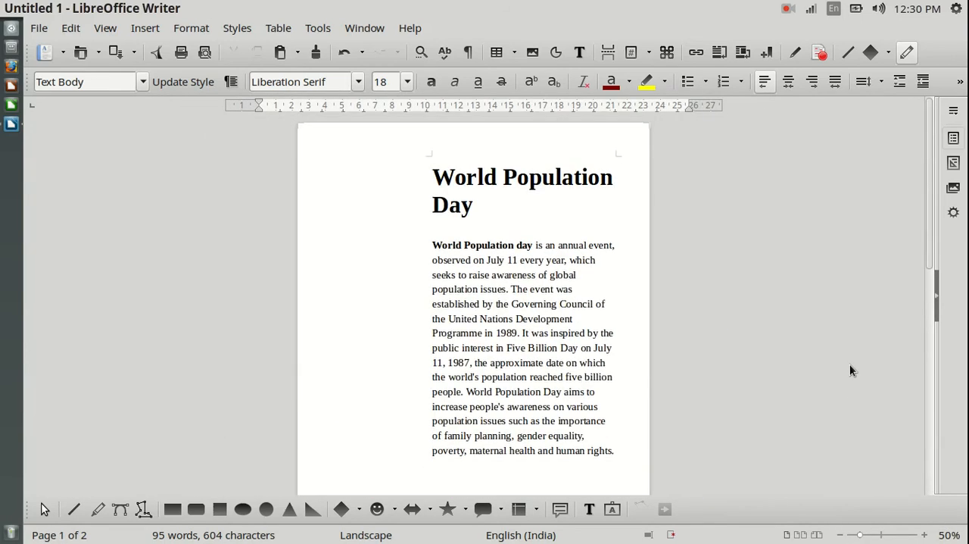
Inspect the paper format, orientation and margins in the Landscape page style settings and close them without changes
click(186, 29)
mouse_move(225, 327)
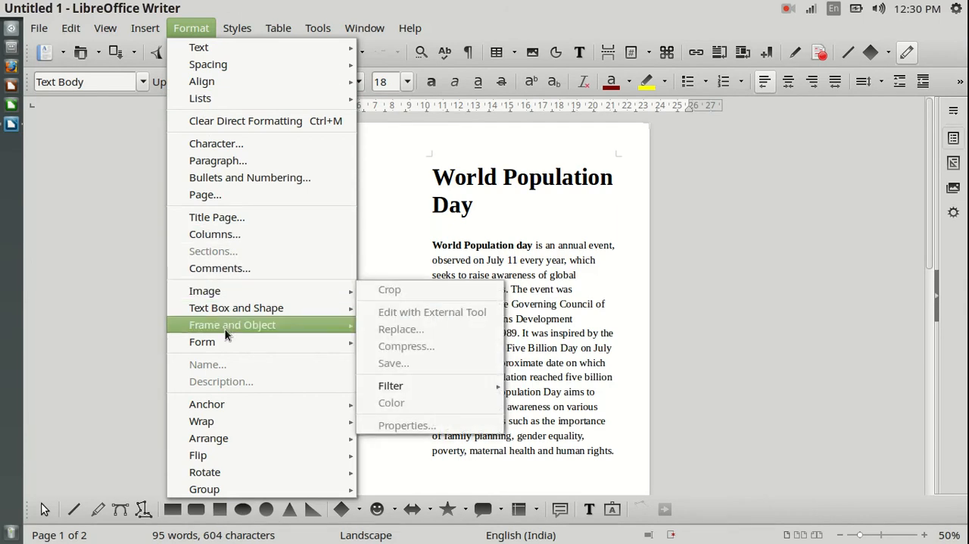
click(219, 194)
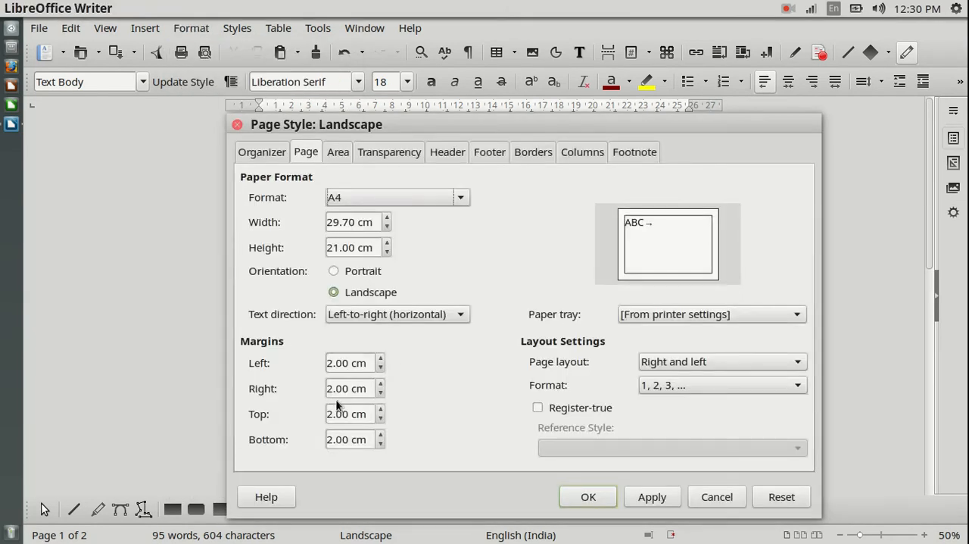
click(701, 496)
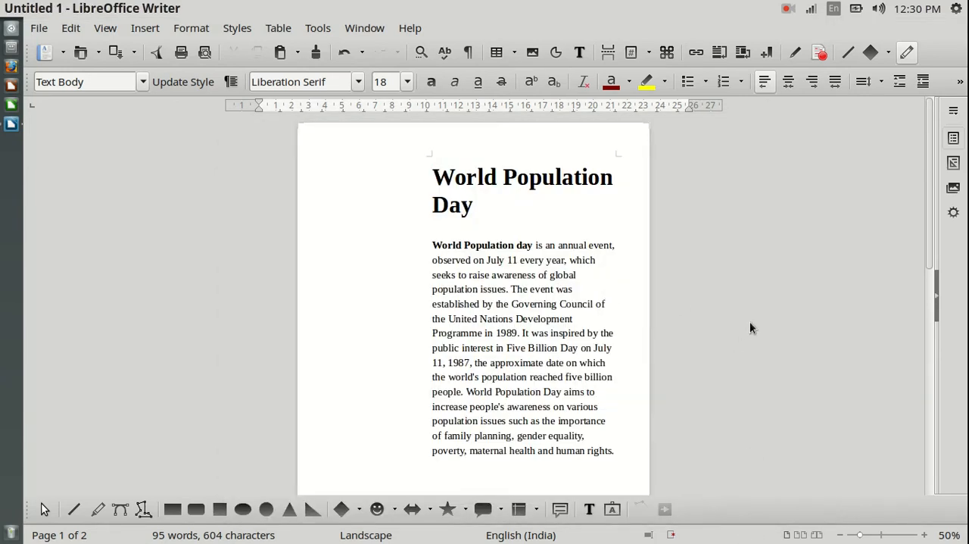
Review the transition from the portrait text page to the landscape page with the full-width map
scroll(752, 321, down, 5)
scroll(747, 328, down, 4)
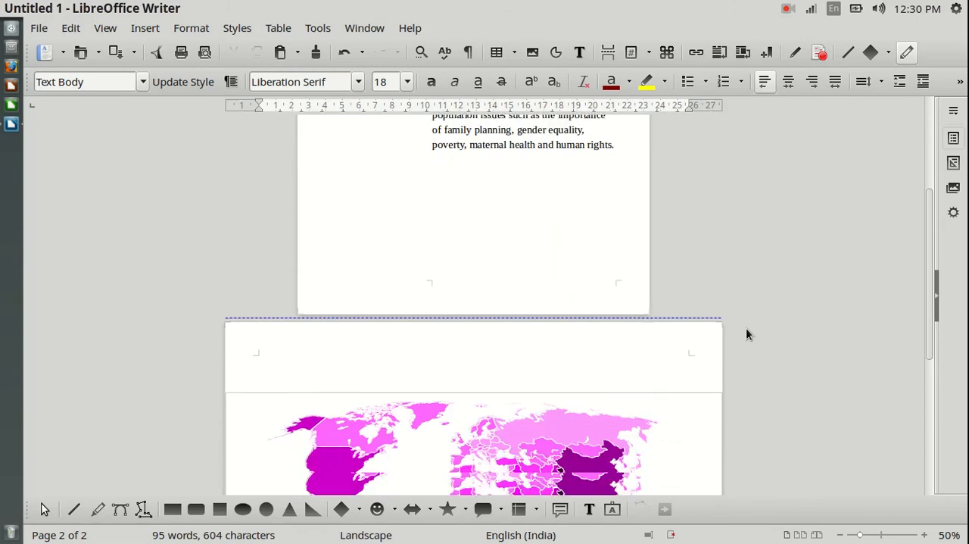
scroll(592, 376, down, 3)
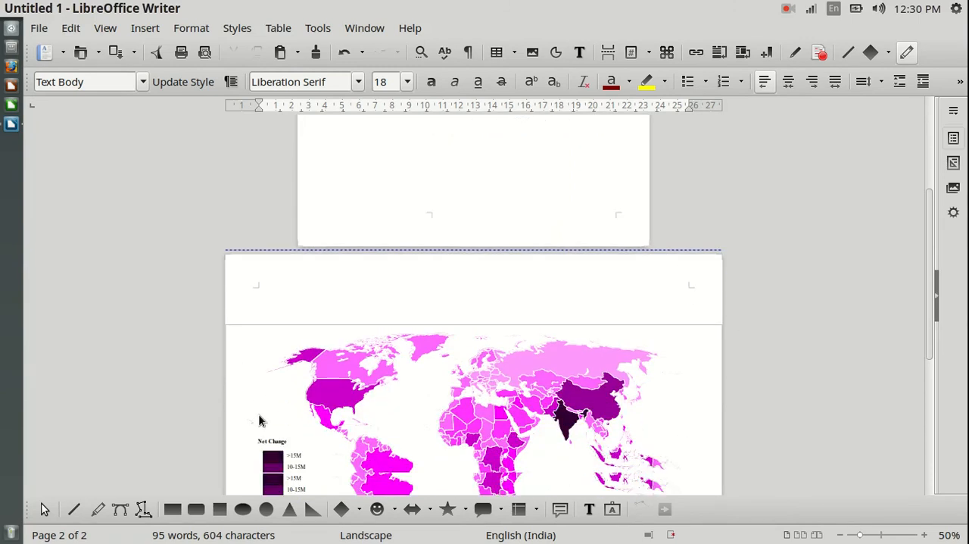
scroll(689, 395, down, 1)
scroll(536, 123, down, 2)
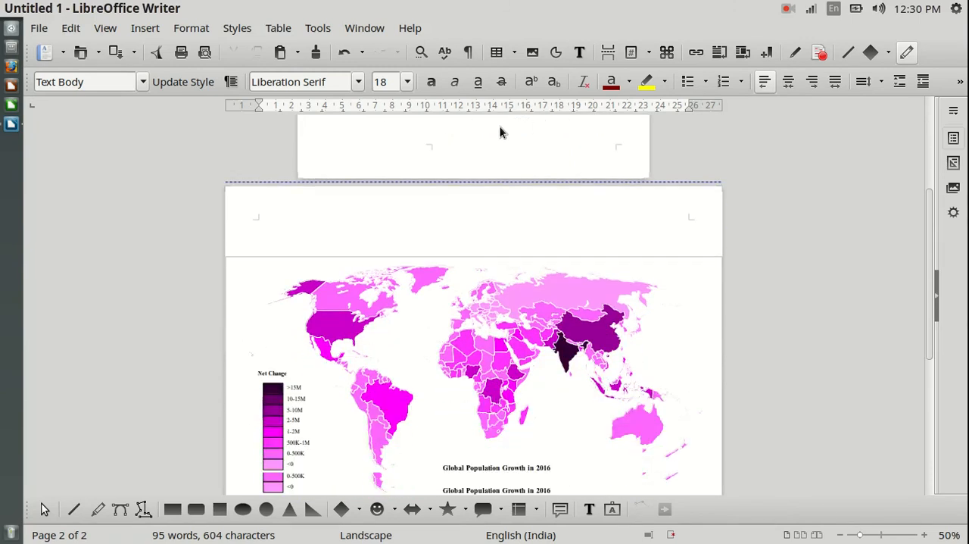
scroll(497, 239, down, 1)
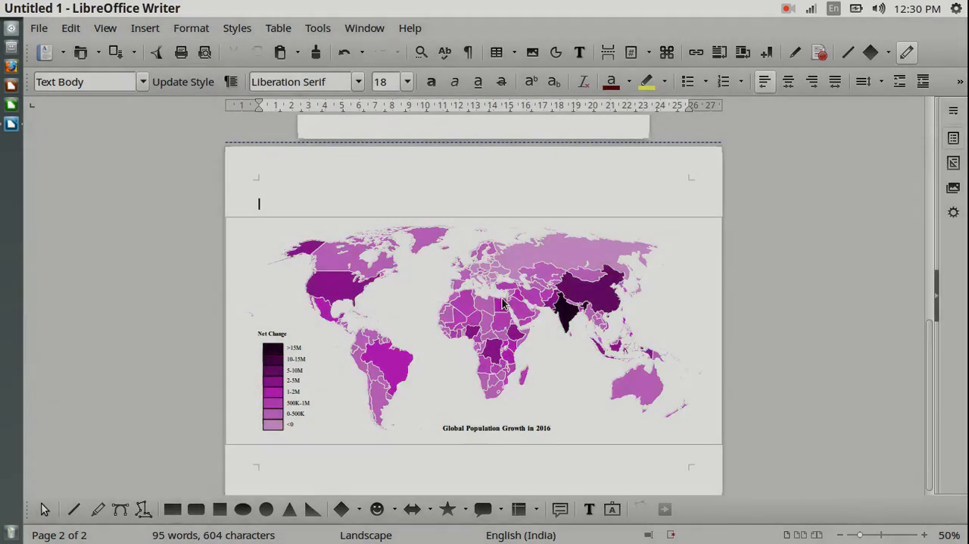